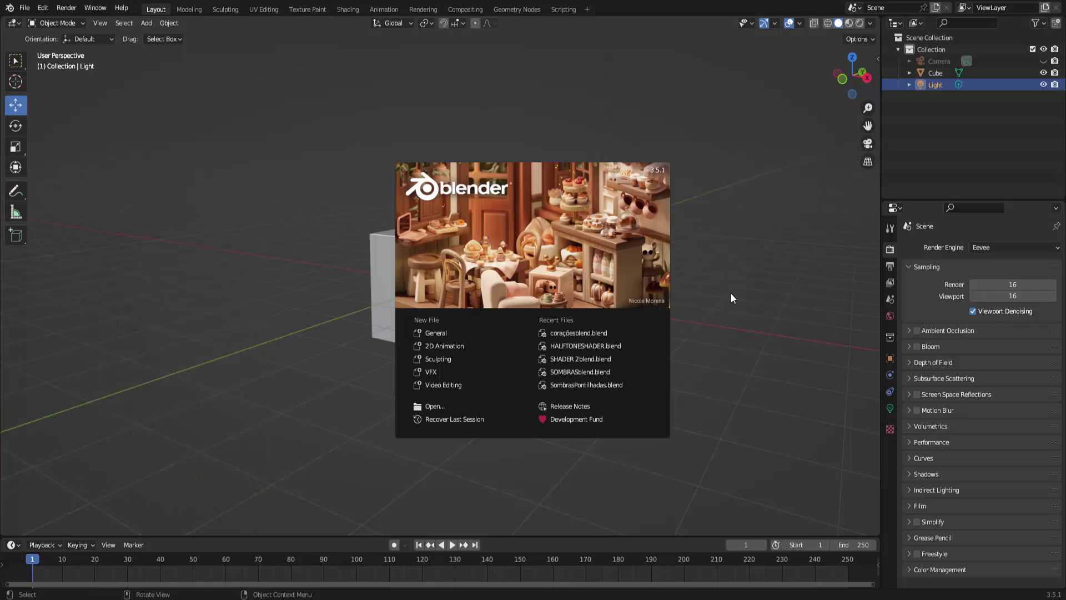
Close the splash screen to reveal the default scene with its cube.
click(721, 298)
Select the default Cube and rotate it 45° about the X axis.
click(482, 275)
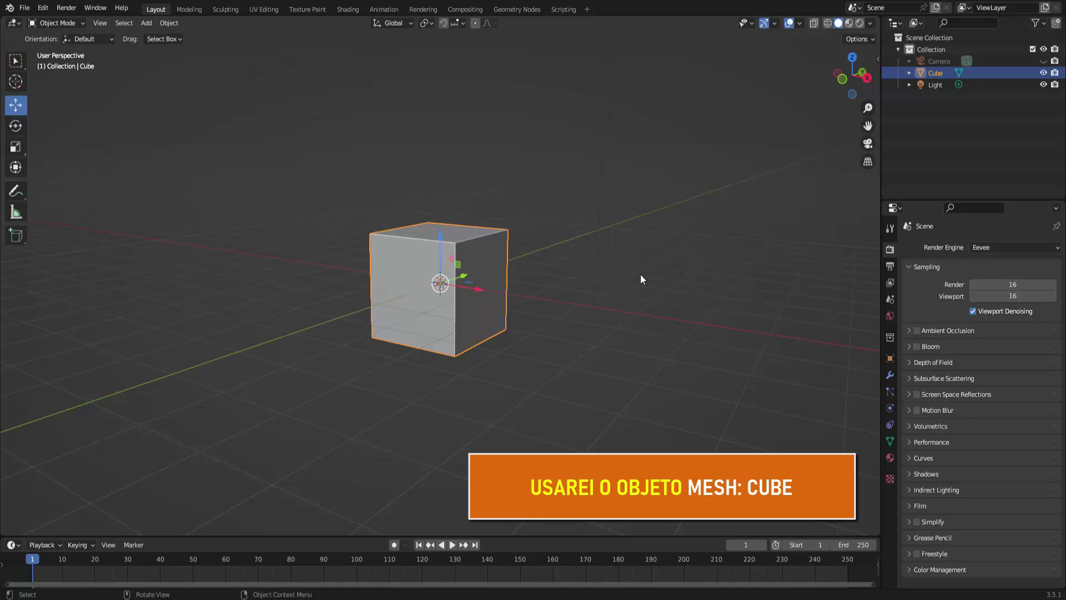
key(r)
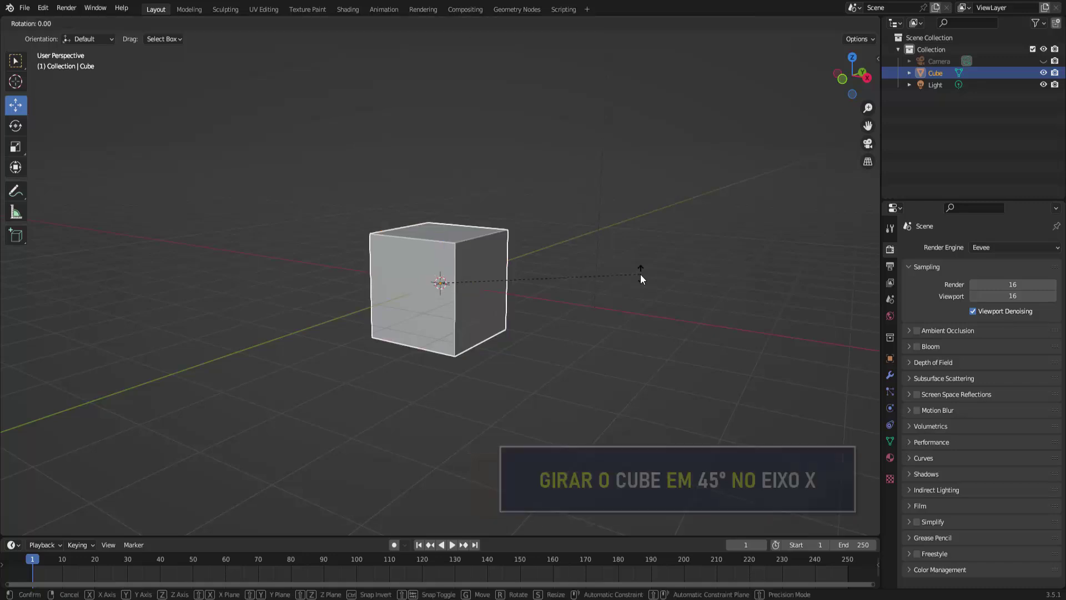
key(x)
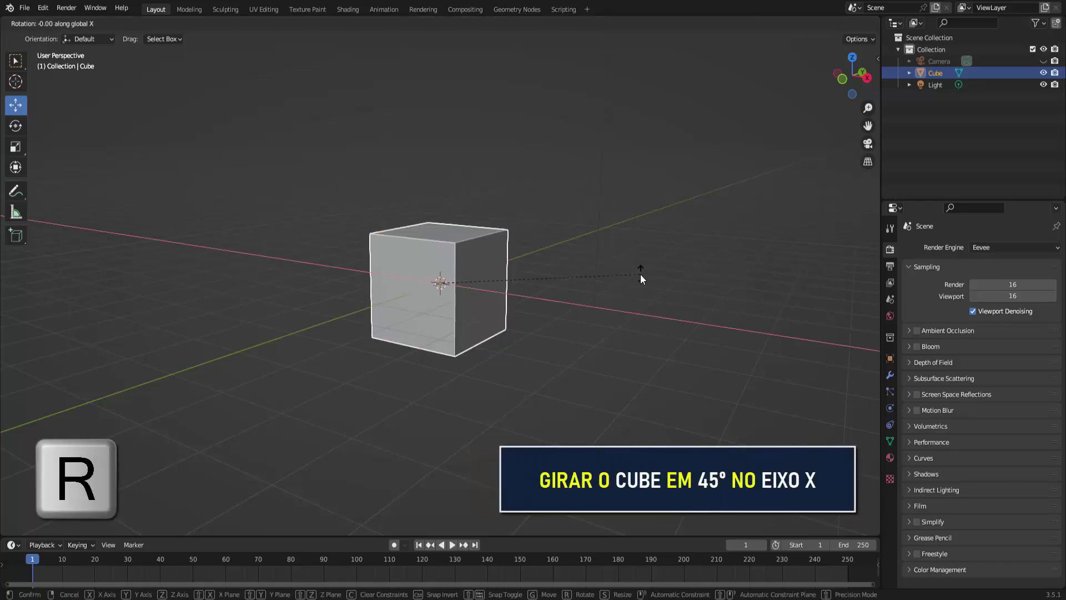
text(4)
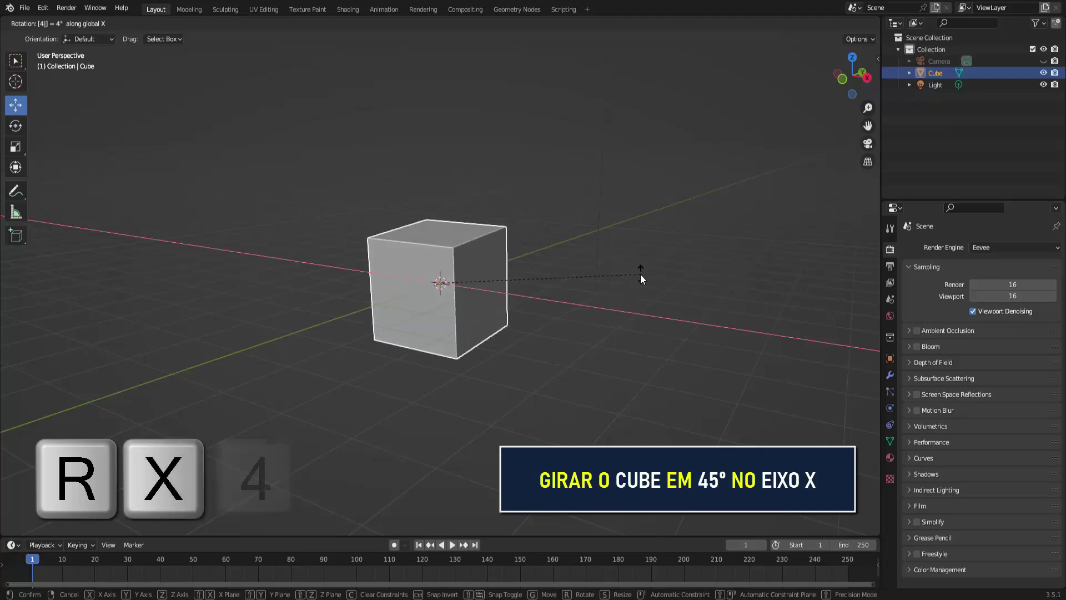
text(5)
key(Return)
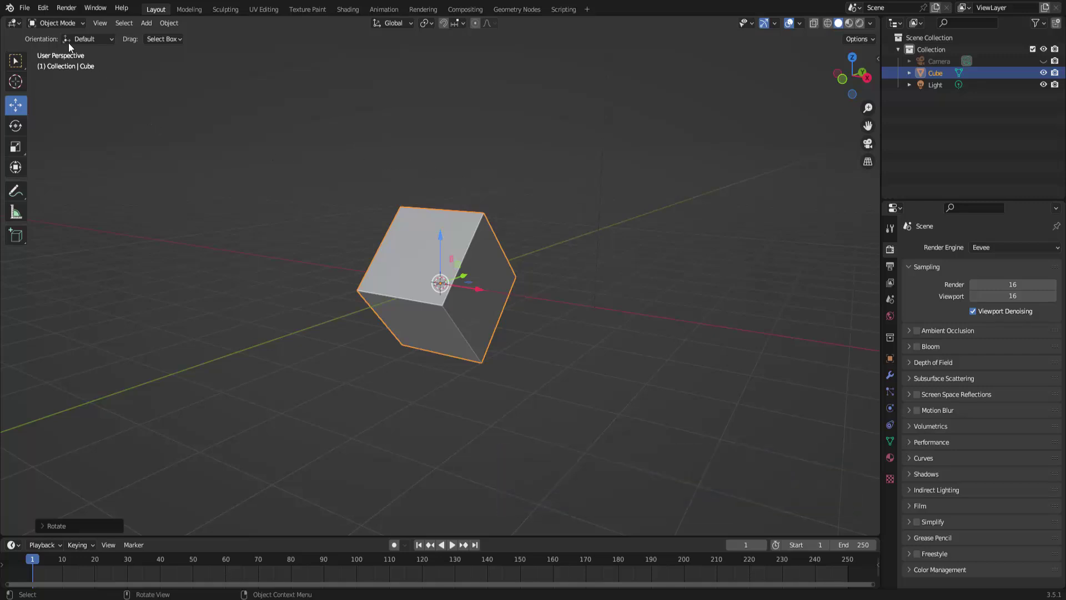
In Edit Mode, move the cube's bottom edge down about 1.47 m along Z.
click(55, 22)
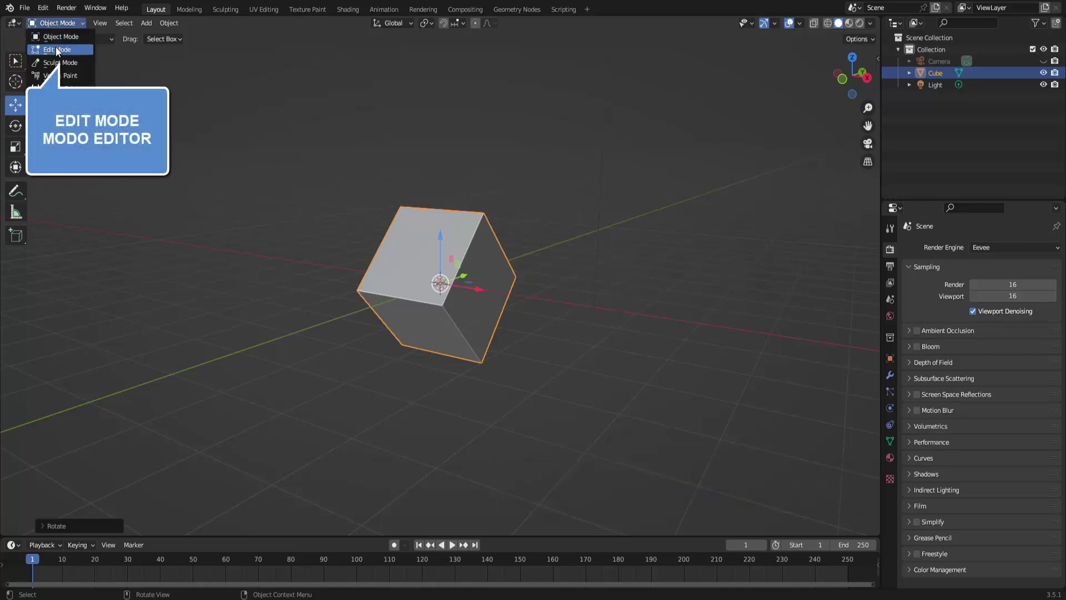
click(56, 49)
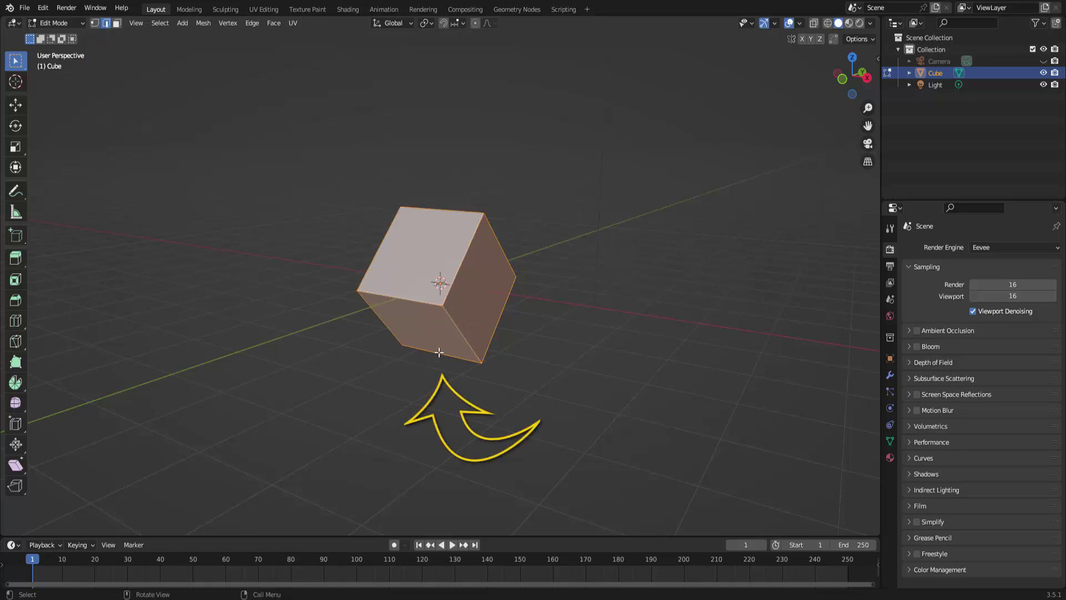
click(439, 352)
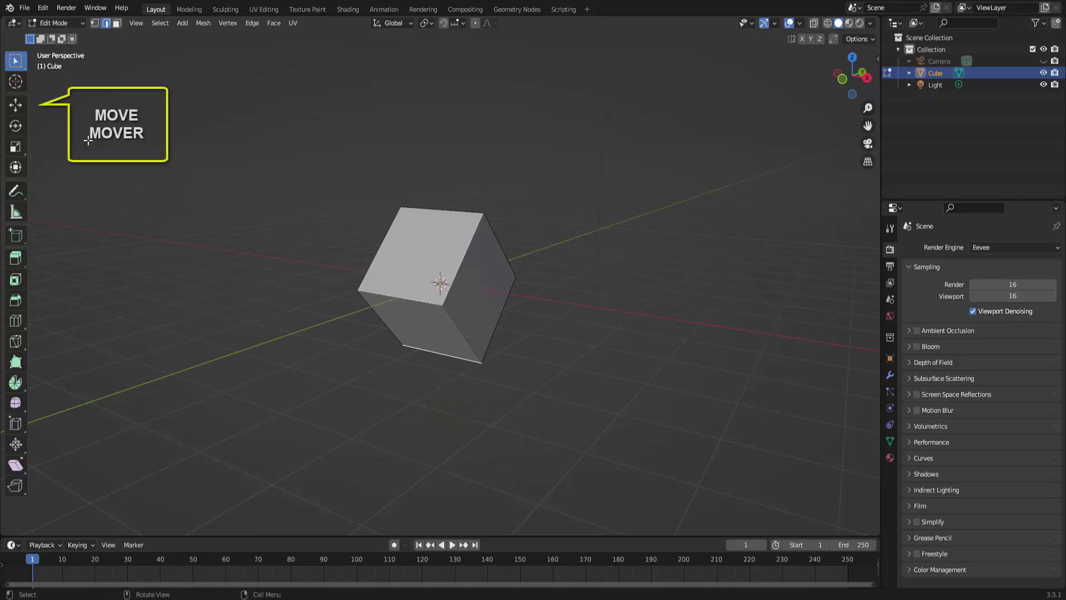
click(15, 104)
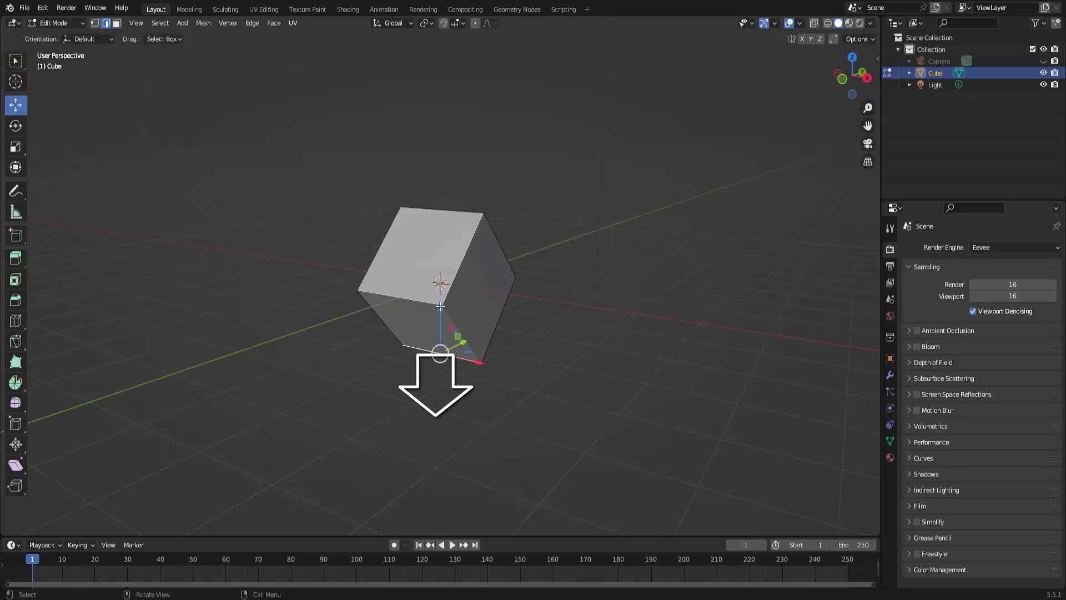
drag(441, 306, 448, 379)
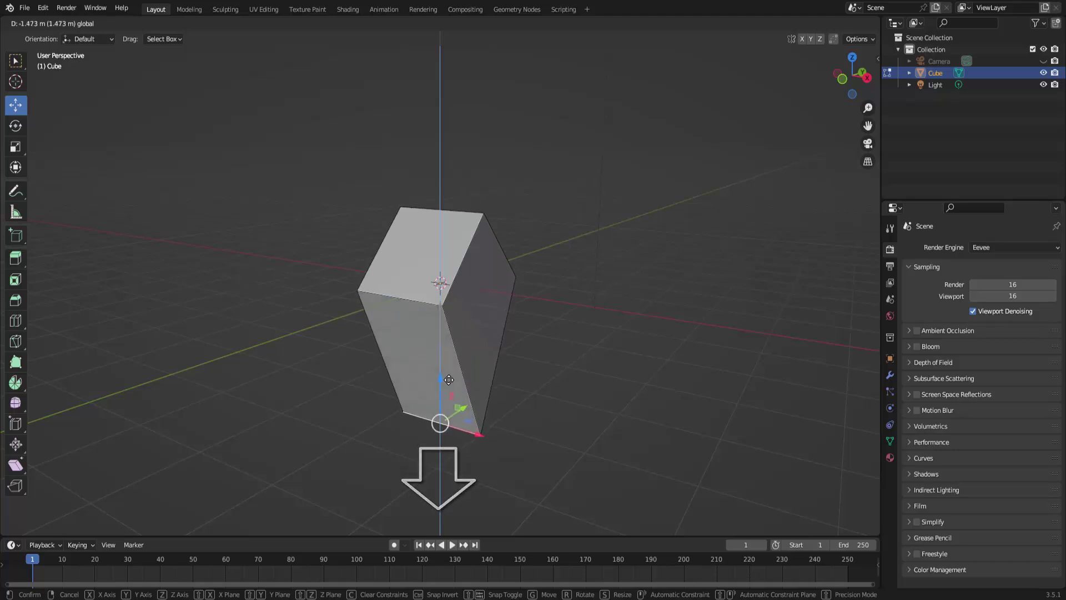
drag(449, 380, 449, 385)
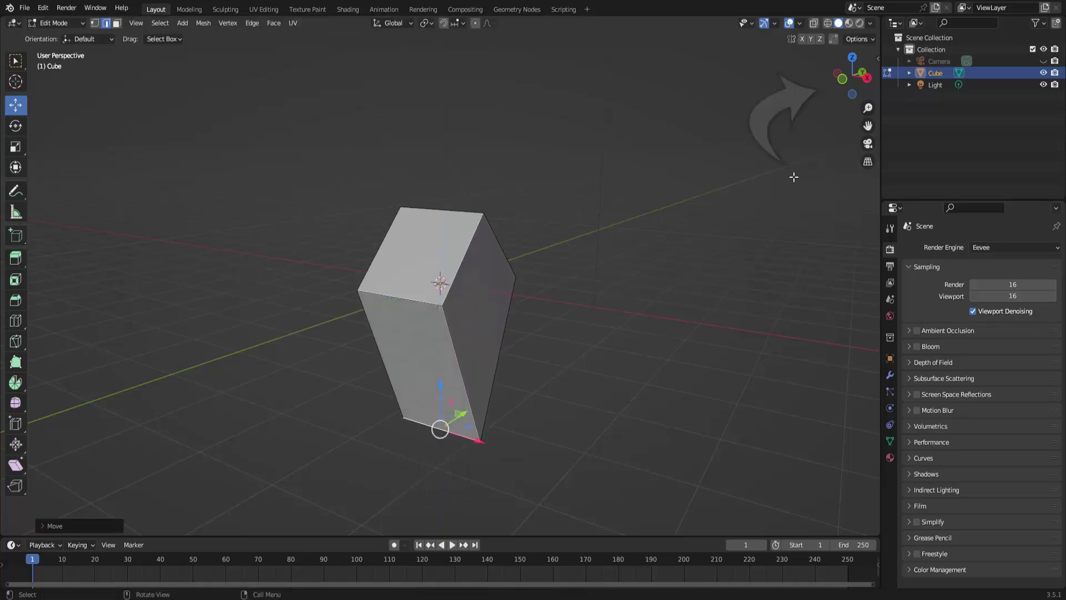
drag(841, 90, 845, 90)
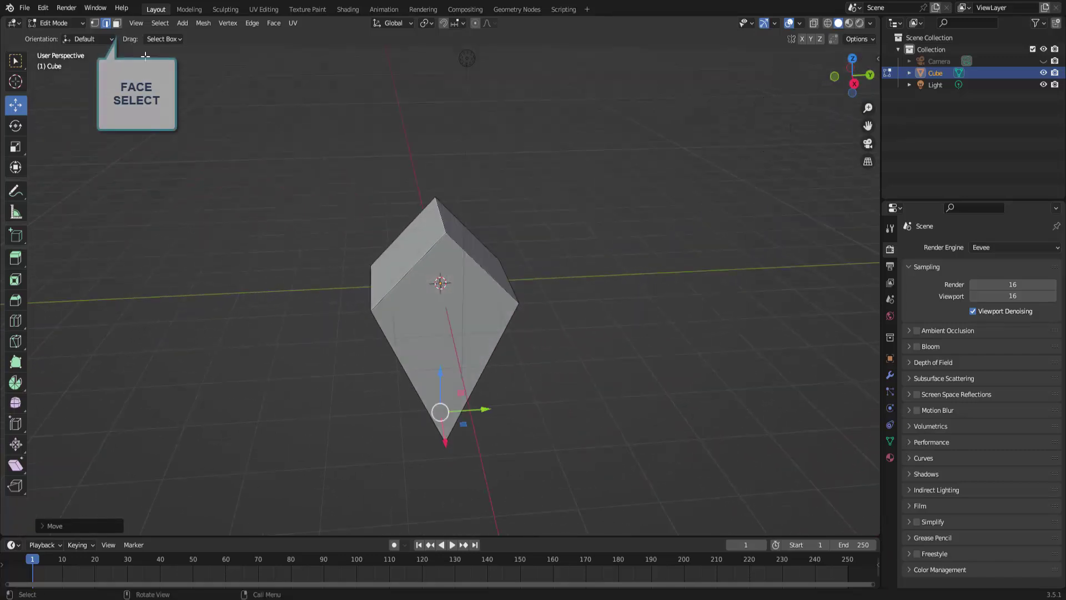
In Face Select, pick both upper faces and extrude them as individual faces.
click(117, 23)
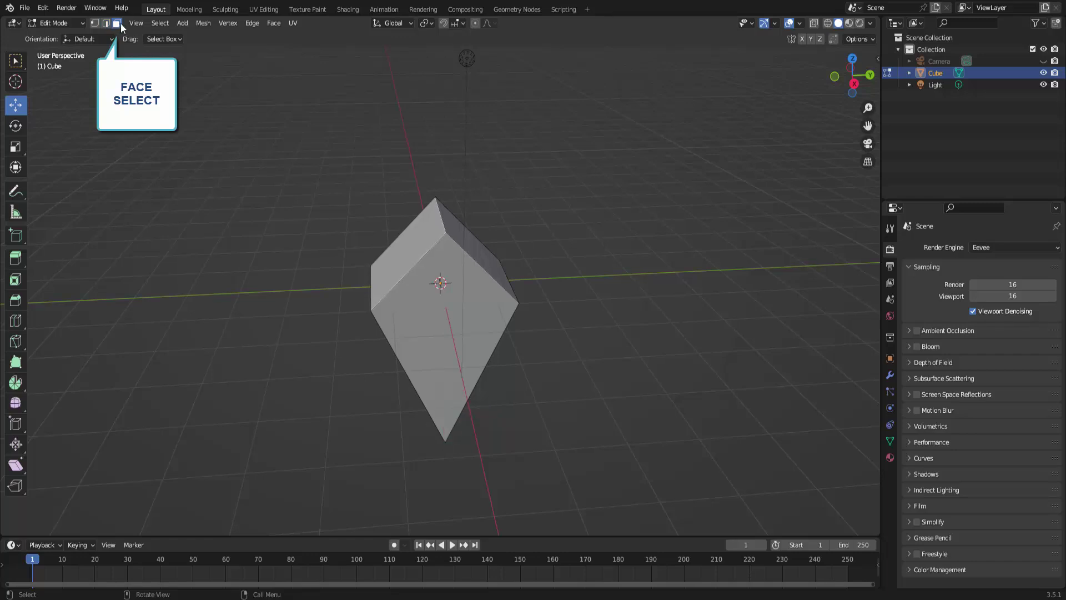
click(475, 245)
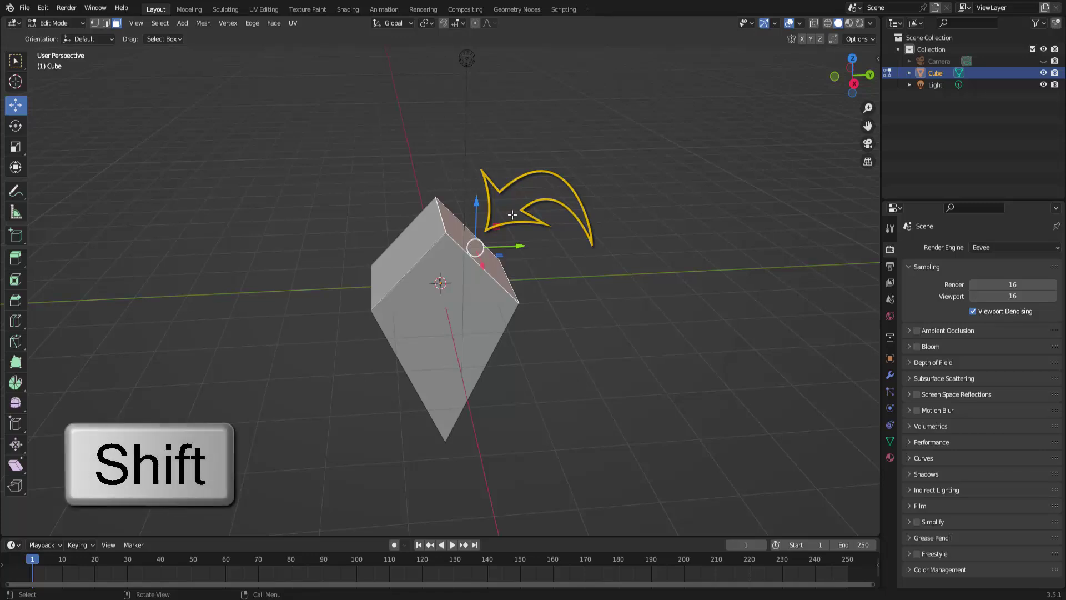
shift+click(410, 238)
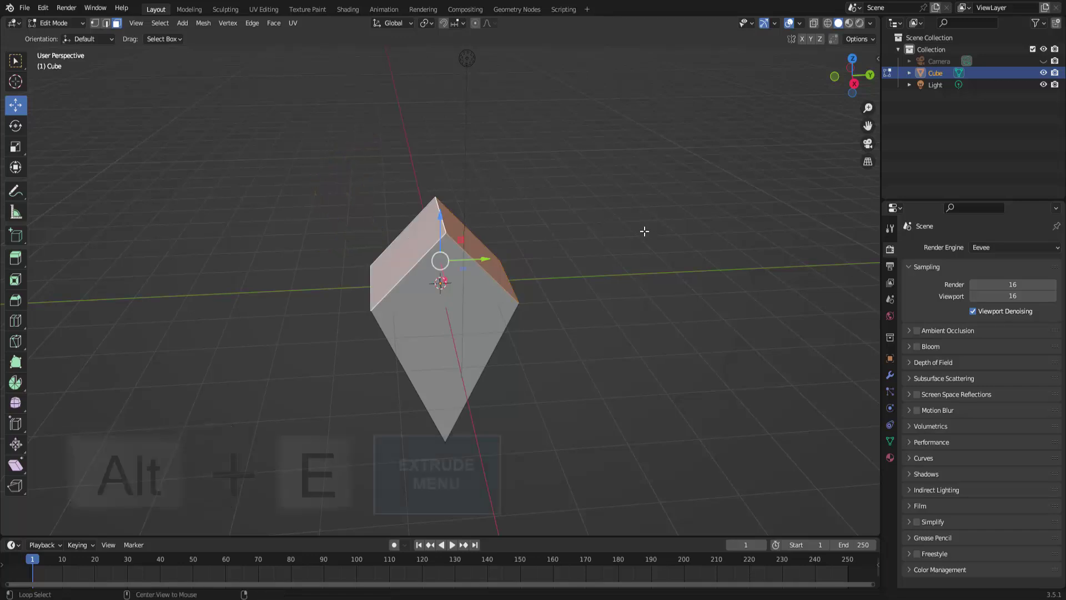
key(alt+e)
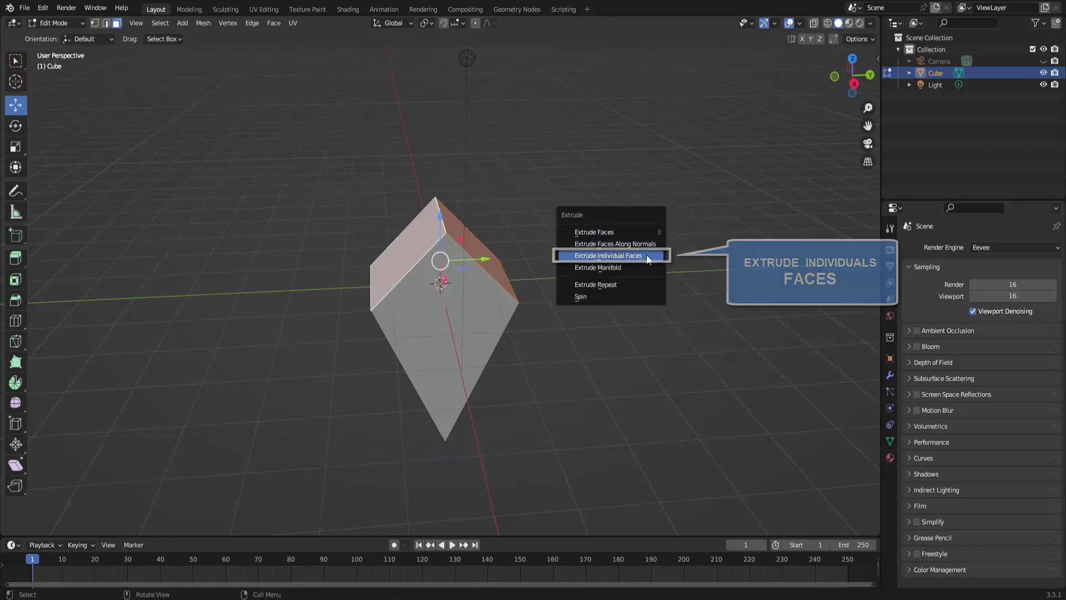
click(647, 257)
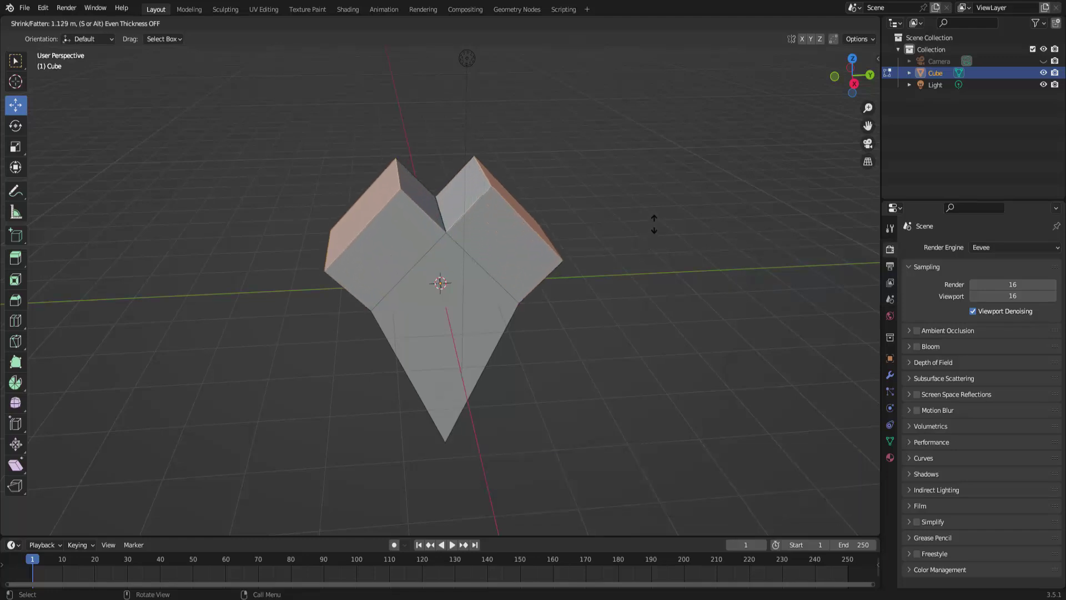
Finish the extrusion and scale the two lobes along Y to about 0.73.
click(662, 204)
key(s)
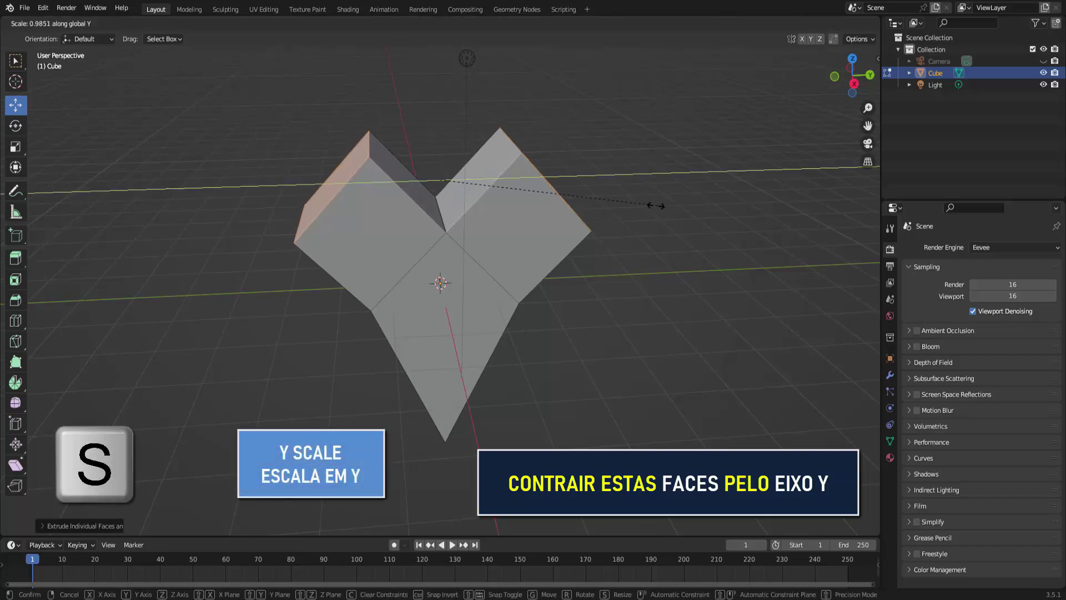
key(y)
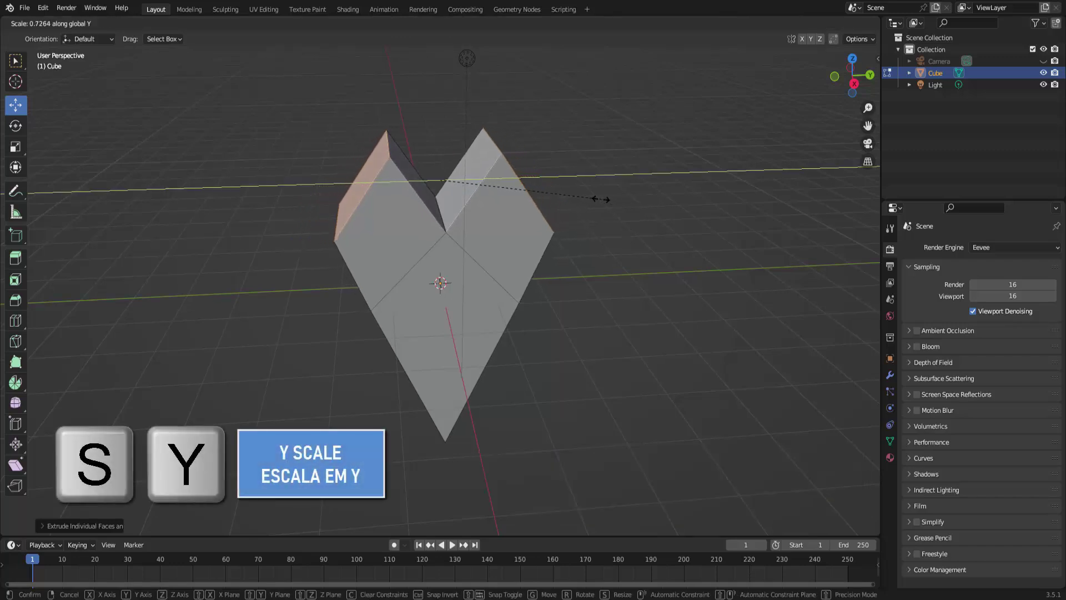
click(601, 199)
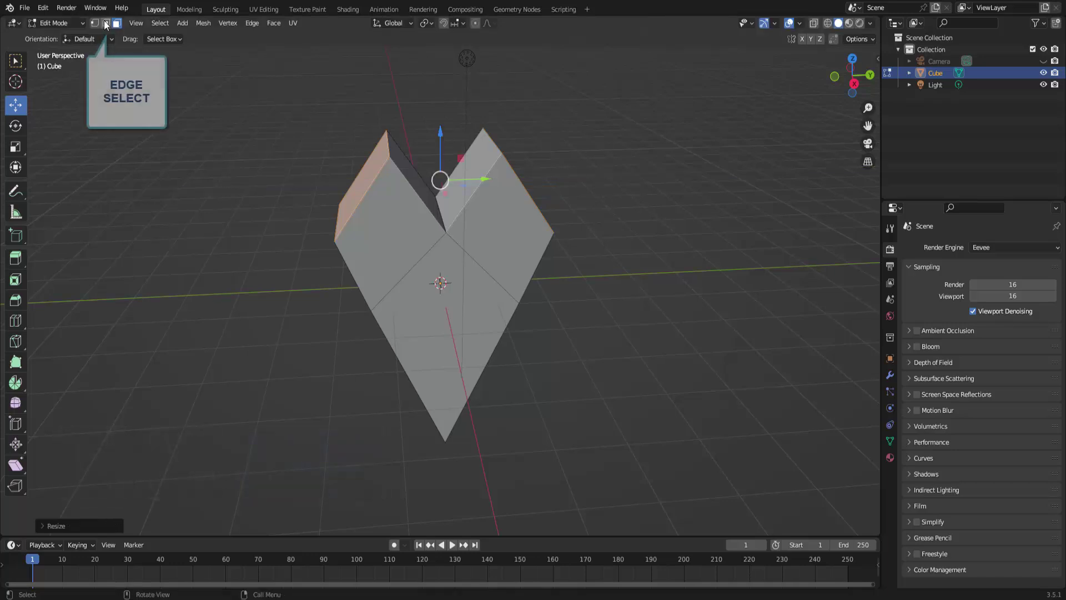
In Edge Select, widen the heart's upper lobe edges along the Y axis.
click(106, 23)
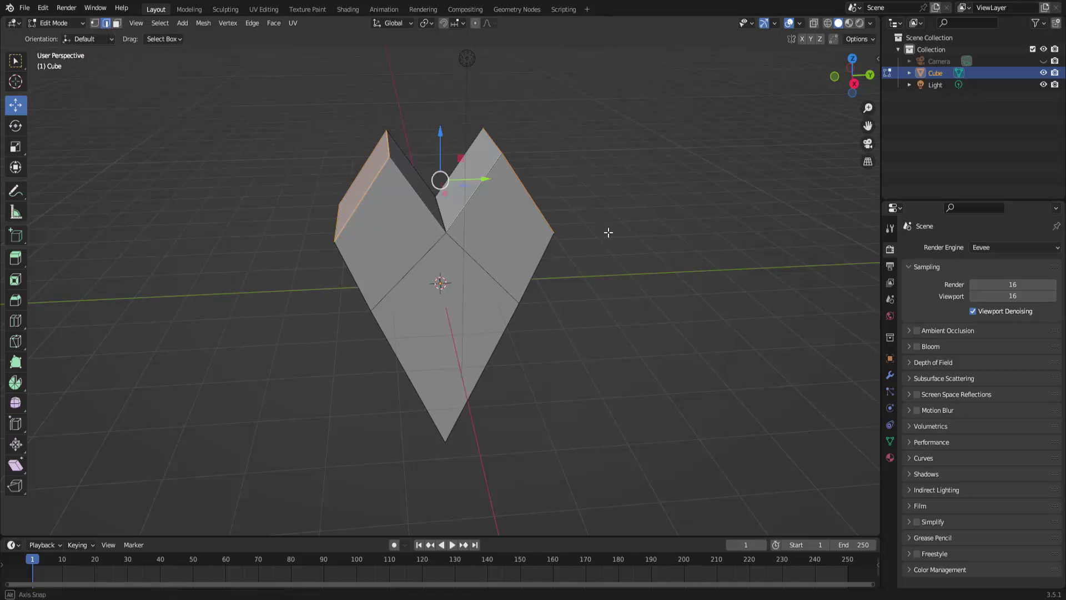
mouse_move(607, 231)
middle_down()
mouse_move(576, 212)
mouse_move(512, 263)
middle_up()
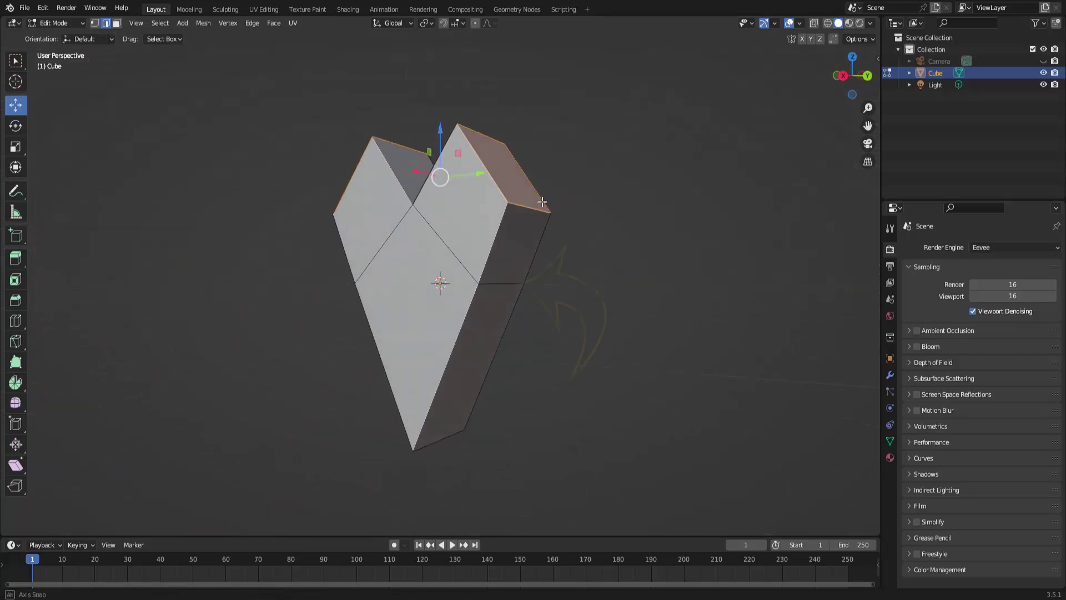
click(504, 283)
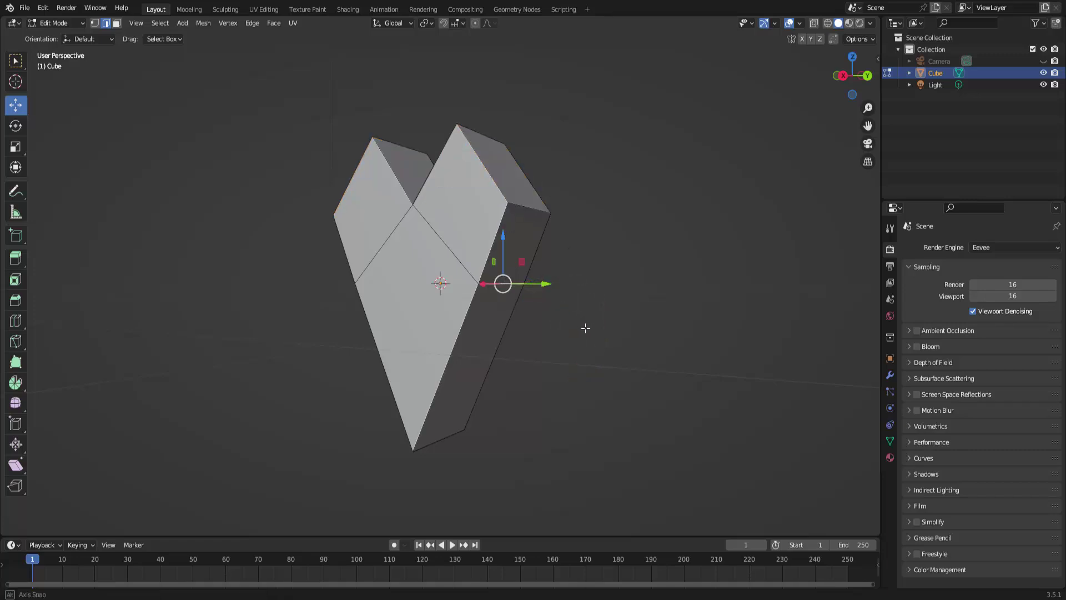
middle_drag(586, 328, 685, 339)
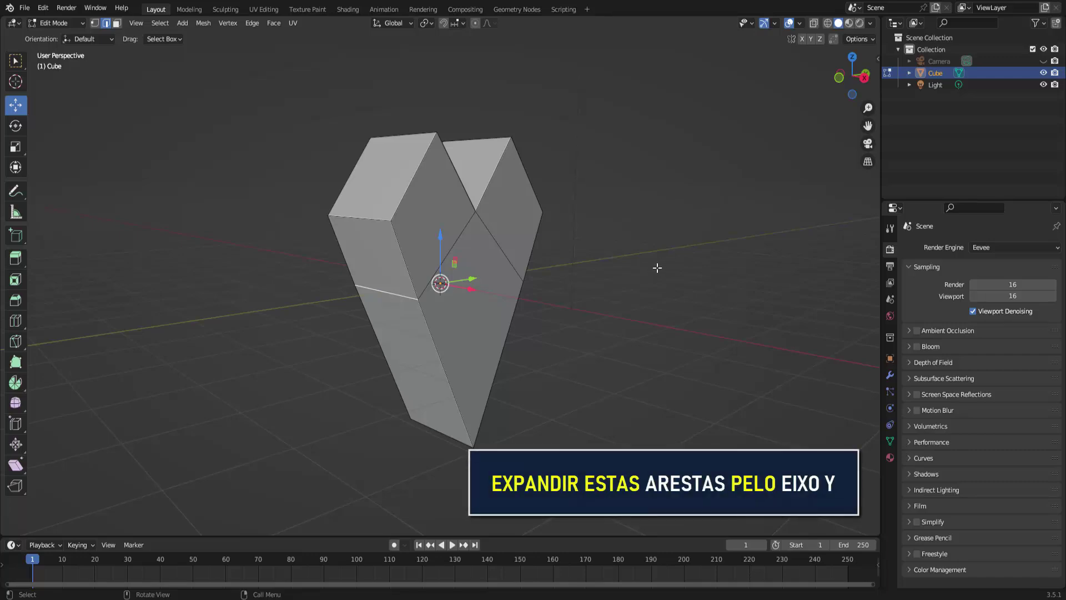
key(s)
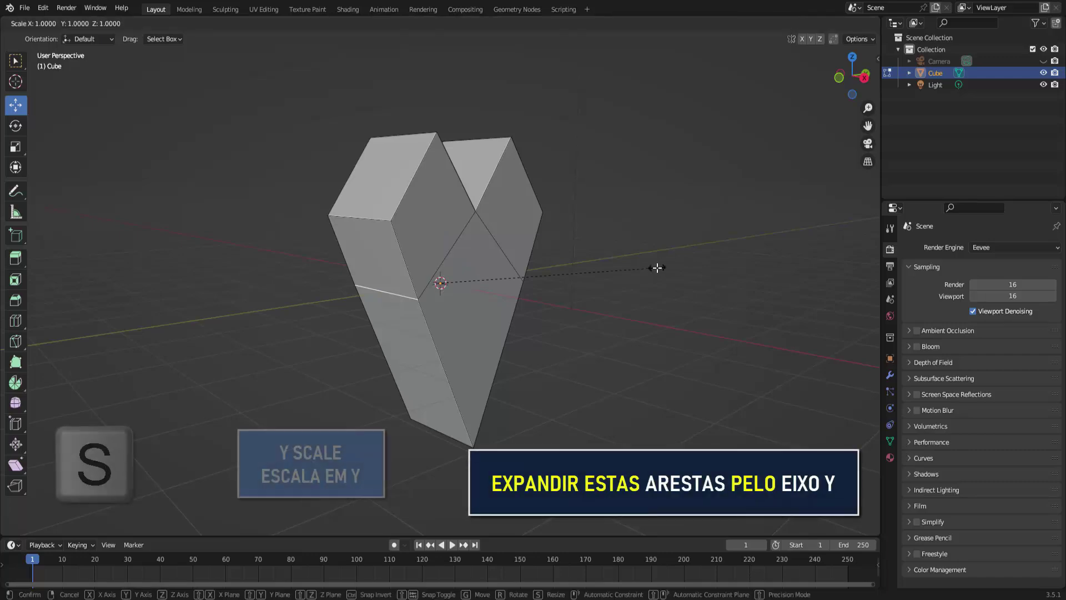
key(y)
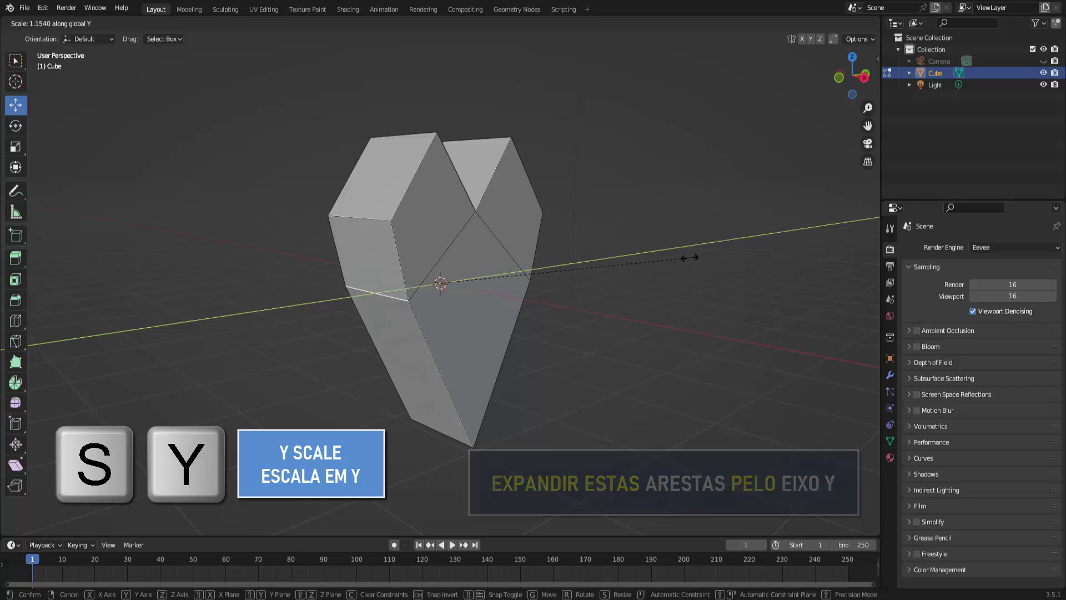
click(689, 257)
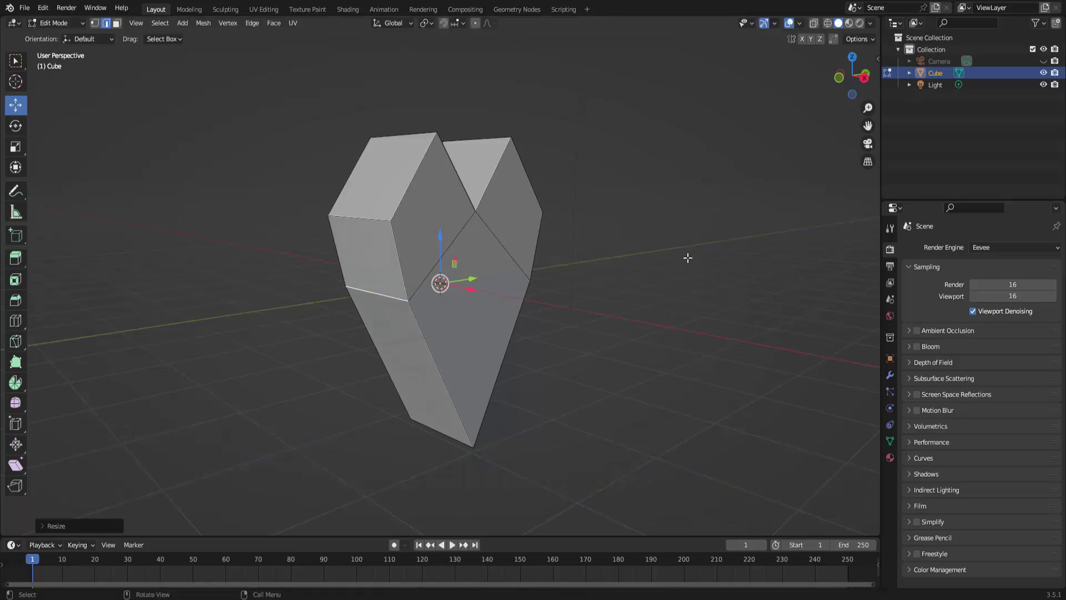
Scale the heart's bottom edge along X to pinch it into a point.
click(433, 428)
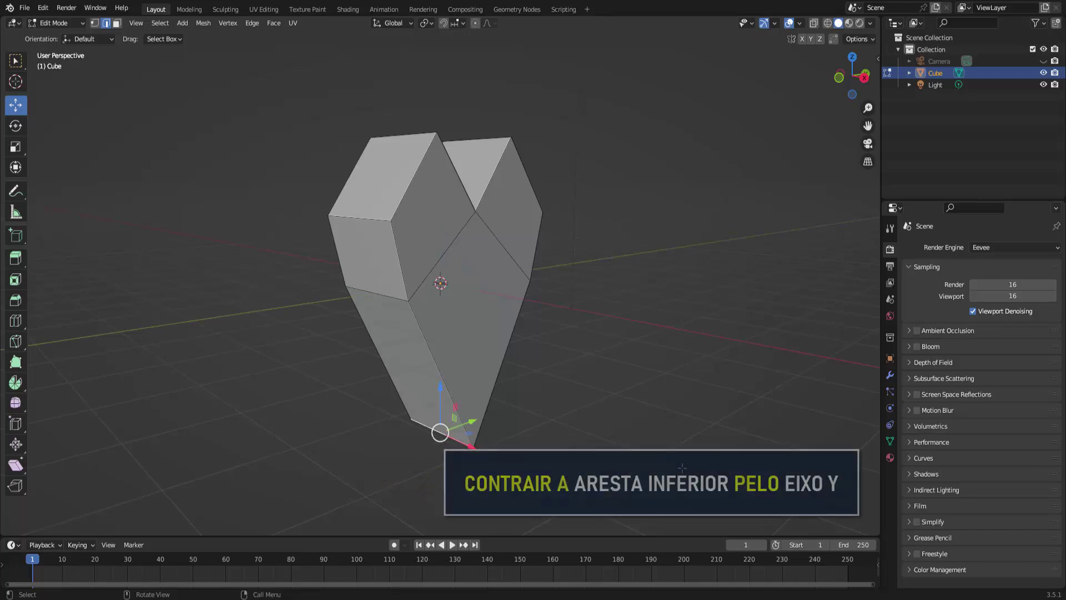
key(s)
key(x)
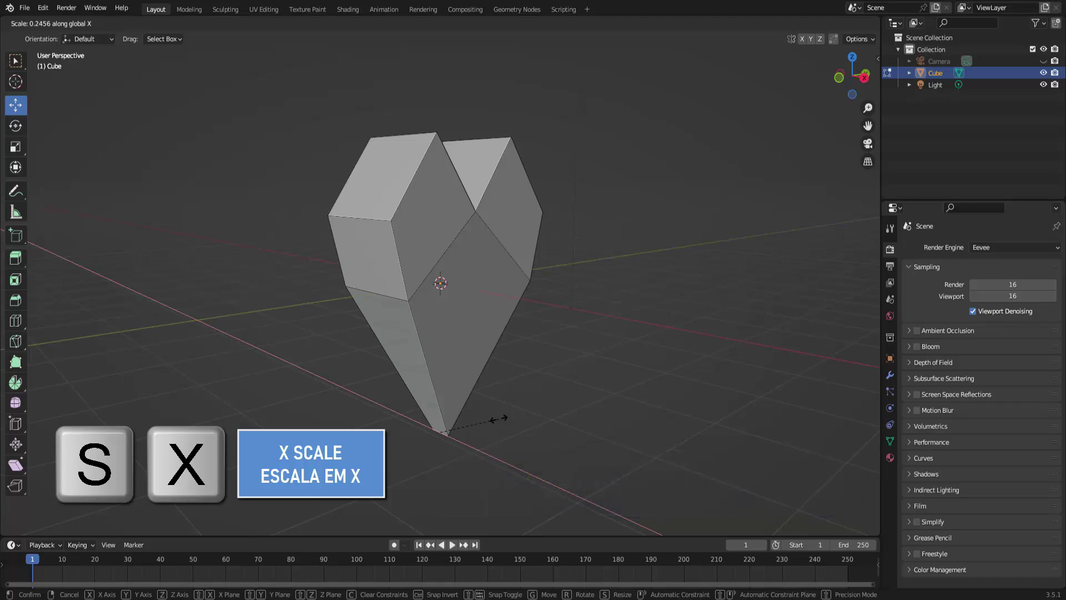
click(518, 441)
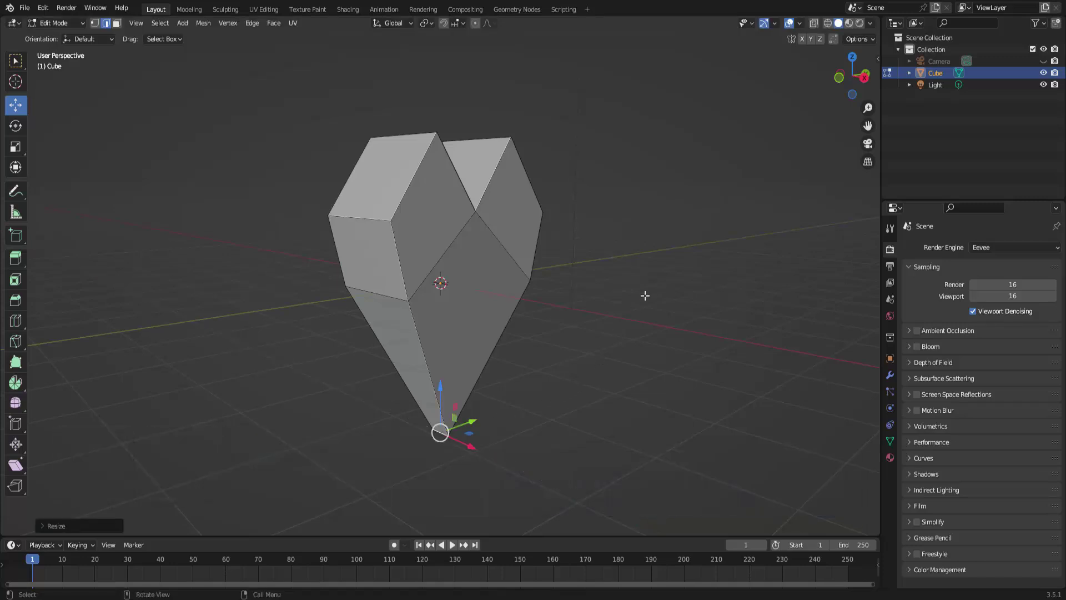
middle_drag(642, 295, 631, 295)
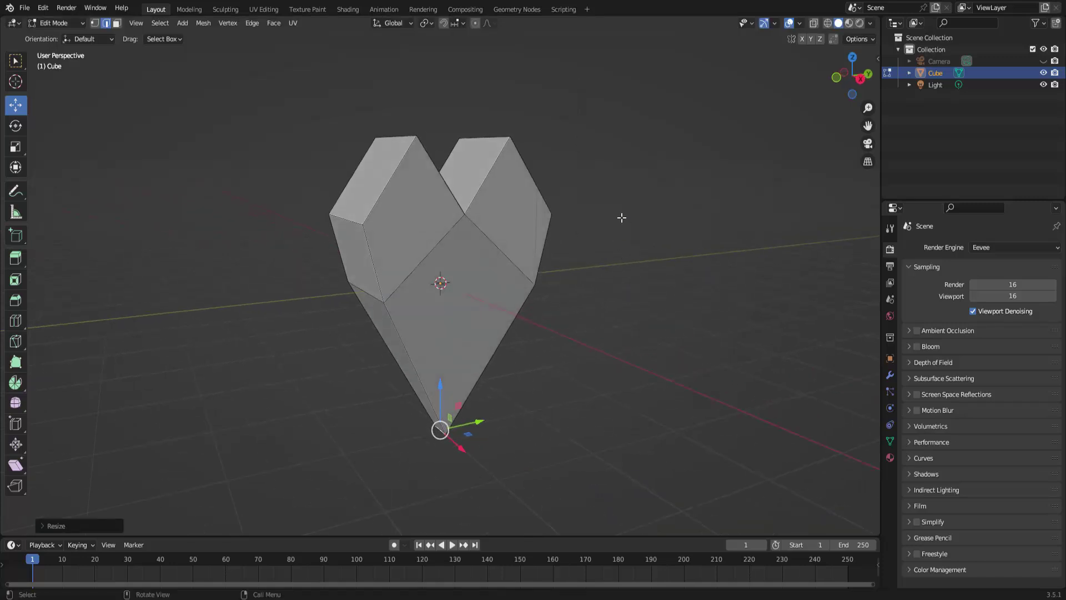
Return to Object Mode and add a Subdivision Surface modifier to the heart.
click(52, 24)
click(50, 33)
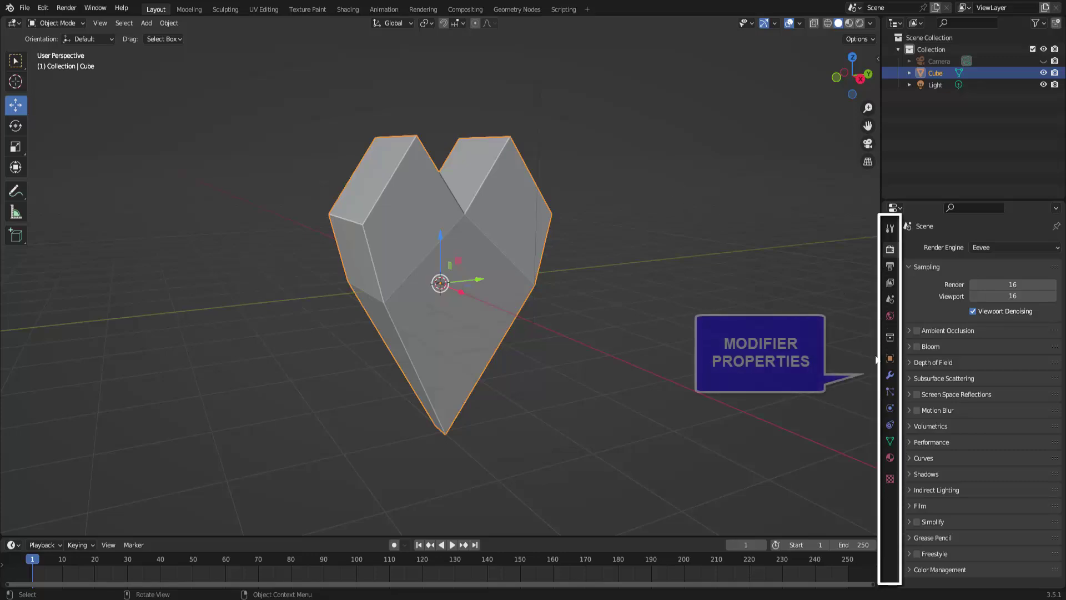
click(891, 375)
click(940, 246)
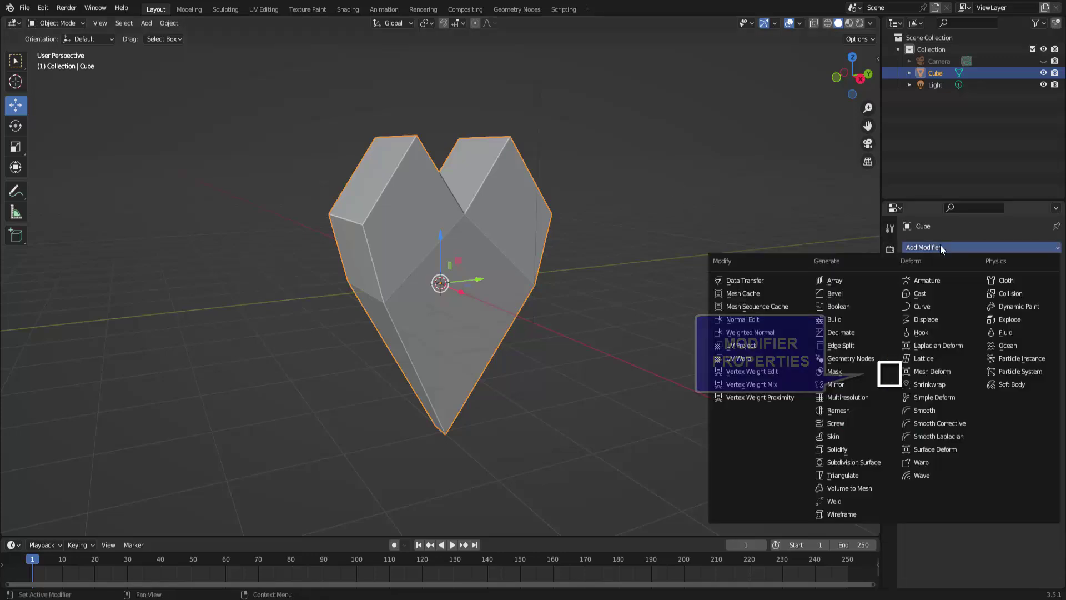
click(867, 464)
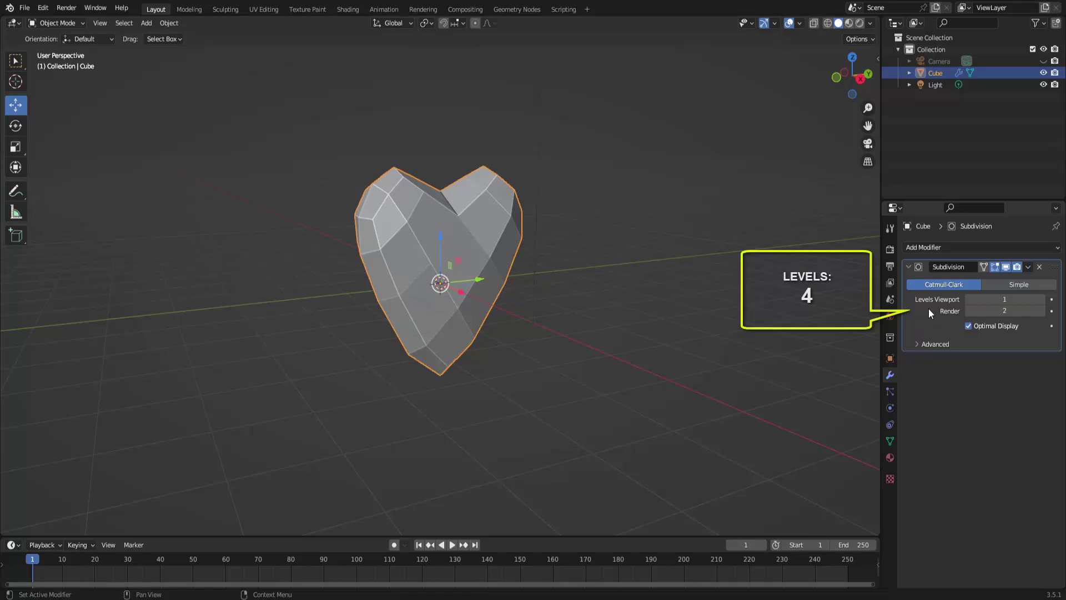
Set viewport and render subdivision levels to 4, then apply the modifier.
click(1042, 299)
click(1041, 300)
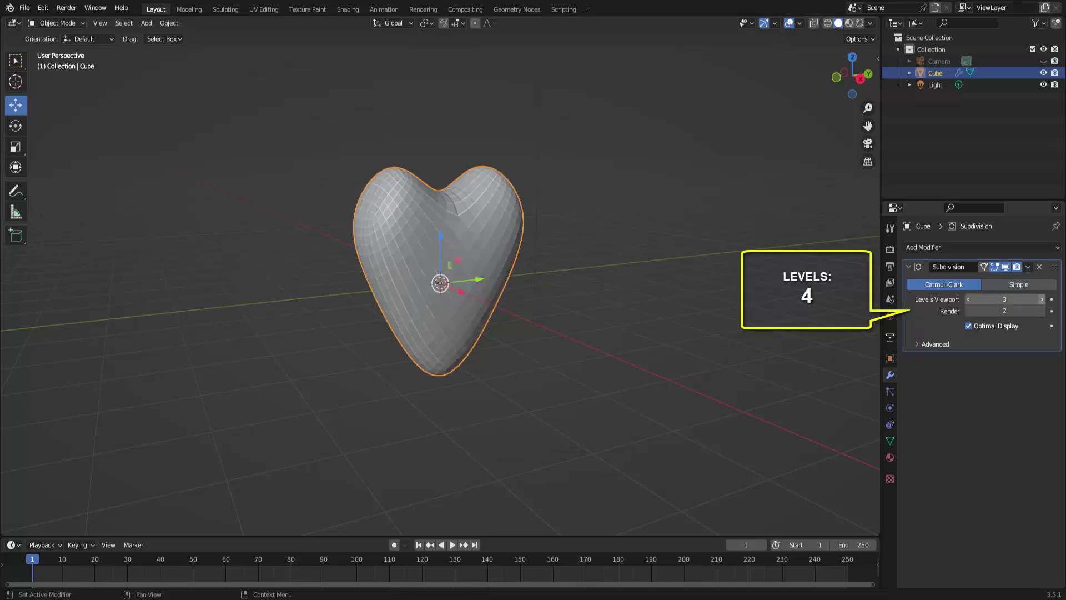
click(1042, 300)
double_click(1042, 311)
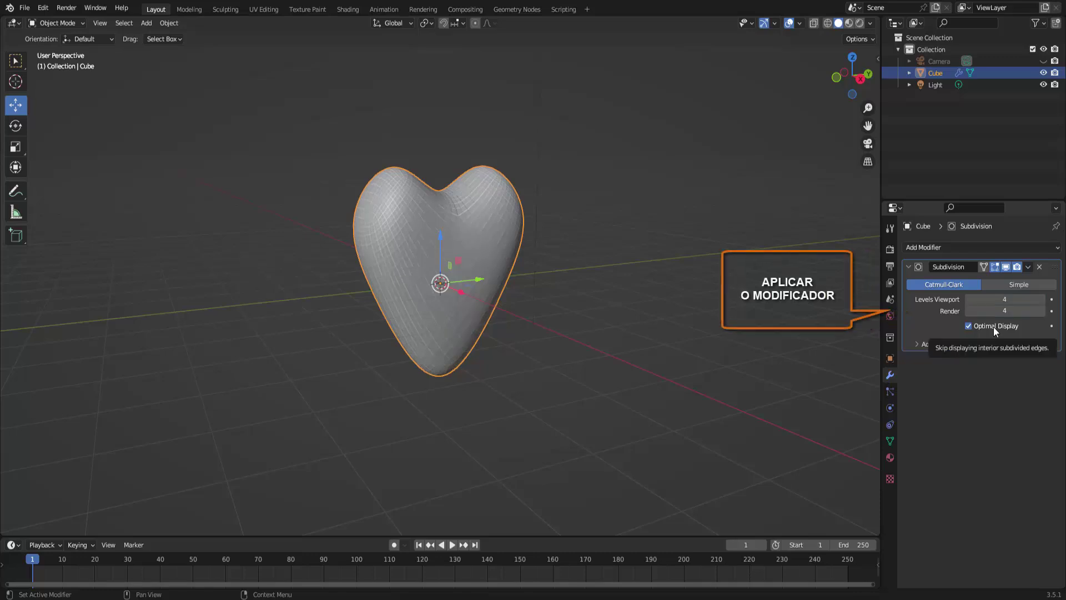
click(1028, 268)
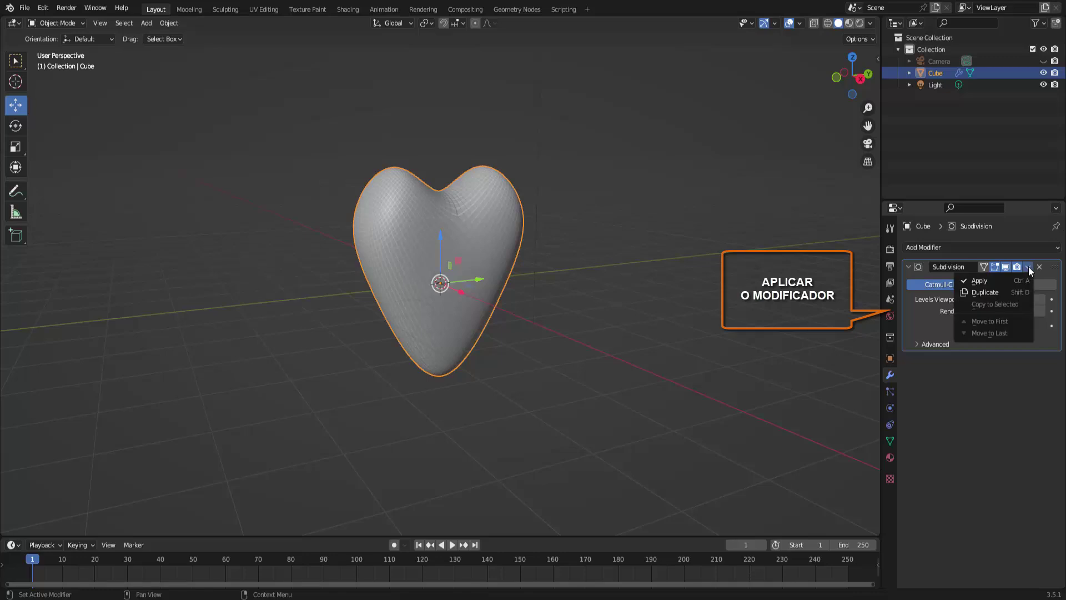
click(984, 281)
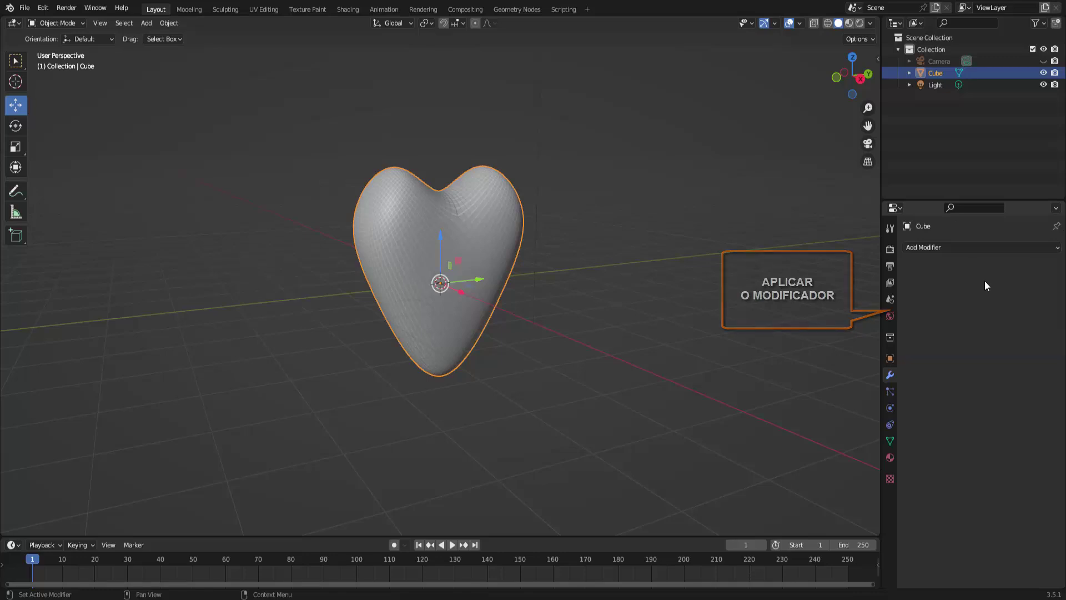
Shade the heart smooth and drag the timeline border up to enlarge it.
right_click(608, 147)
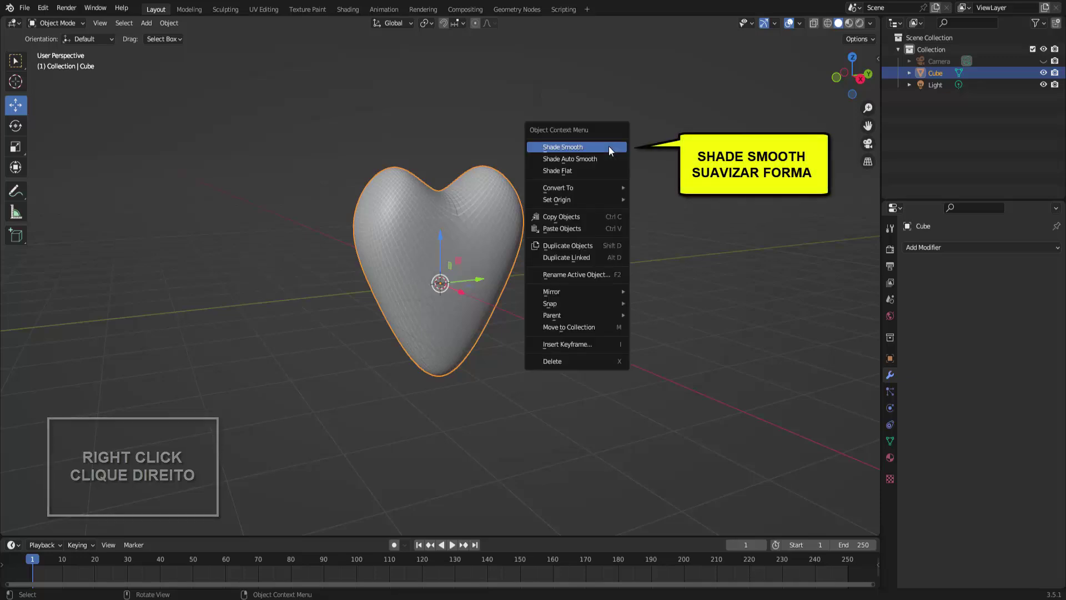
click(609, 146)
mouse_move(692, 202)
middle_down()
mouse_move(656, 179)
mouse_move(688, 198)
mouse_move(673, 212)
middle_up()
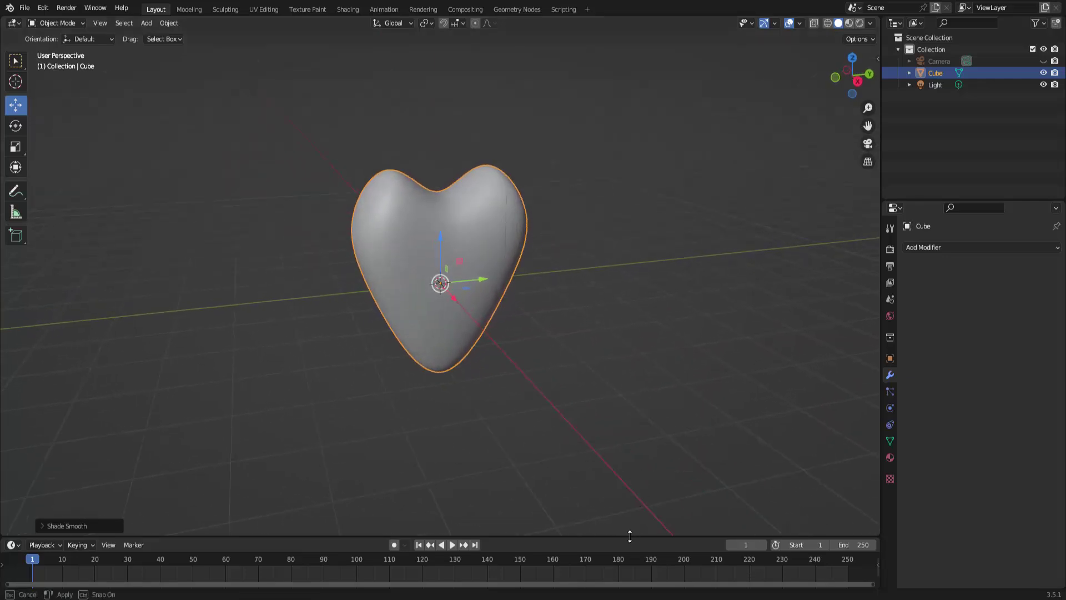
drag(630, 536, 628, 500)
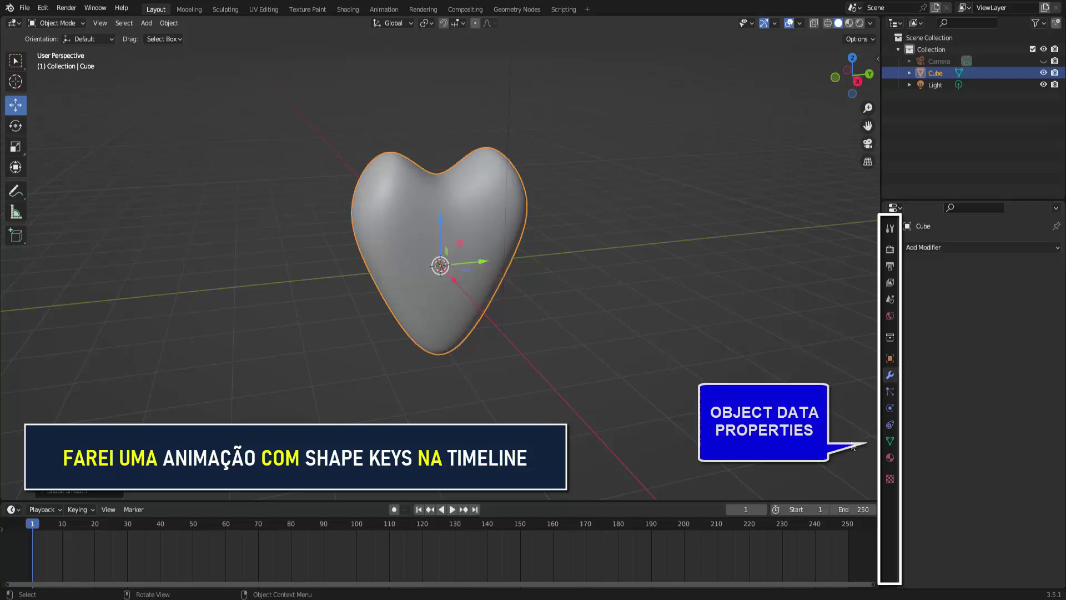
In Object Data Properties, add the Basis and Key 1 shape keys.
click(891, 442)
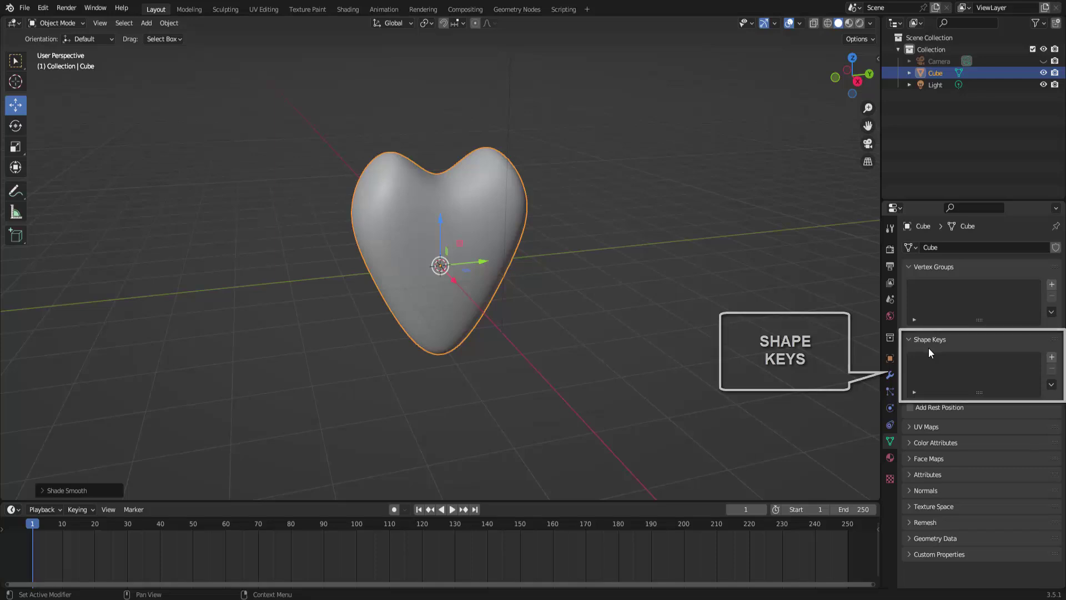
click(1052, 358)
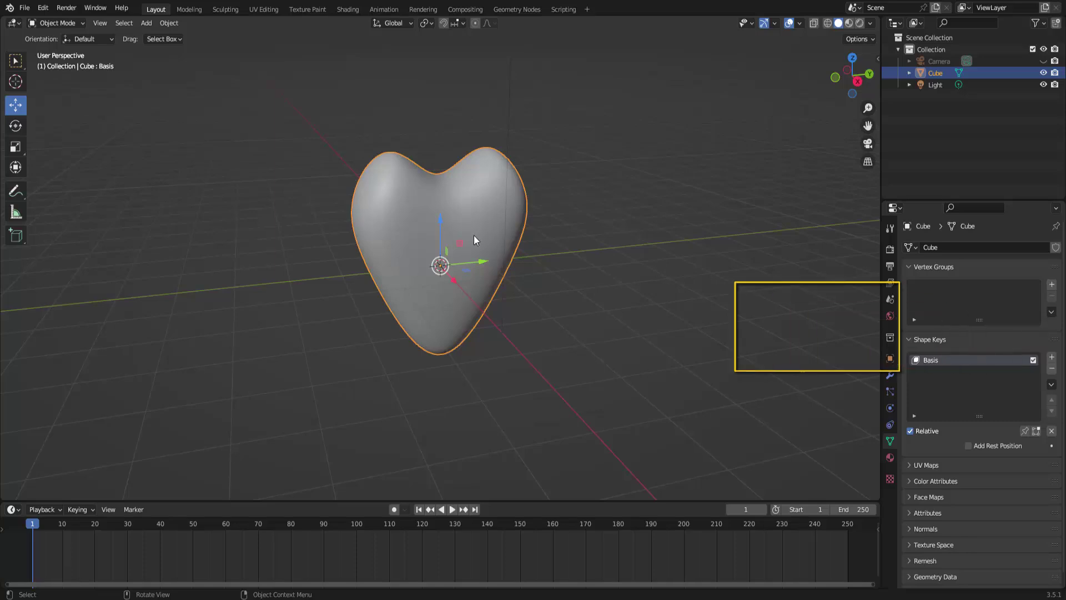
click(1051, 358)
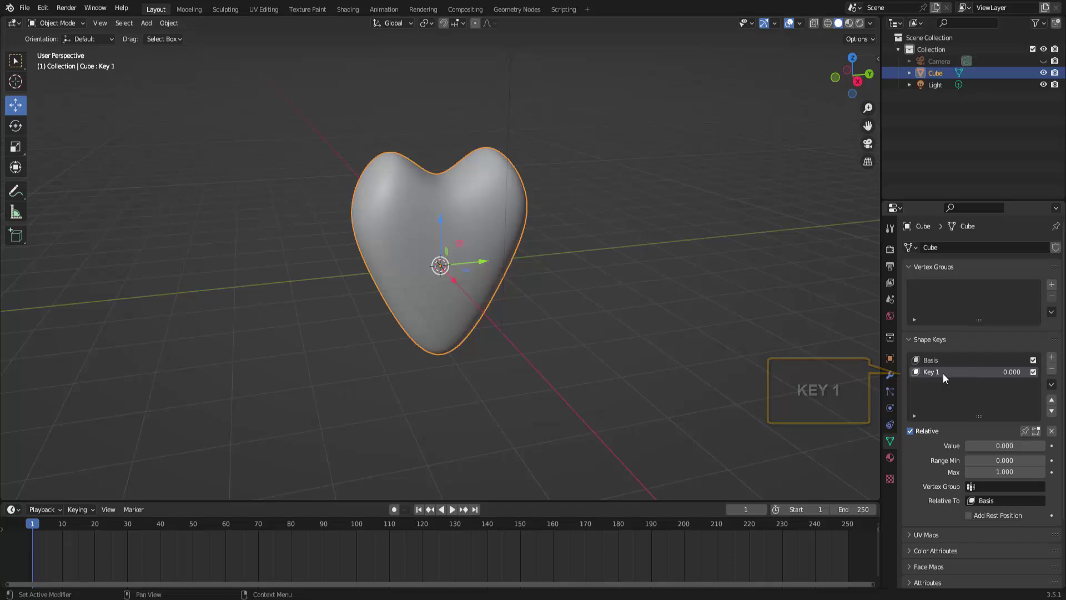
click(57, 22)
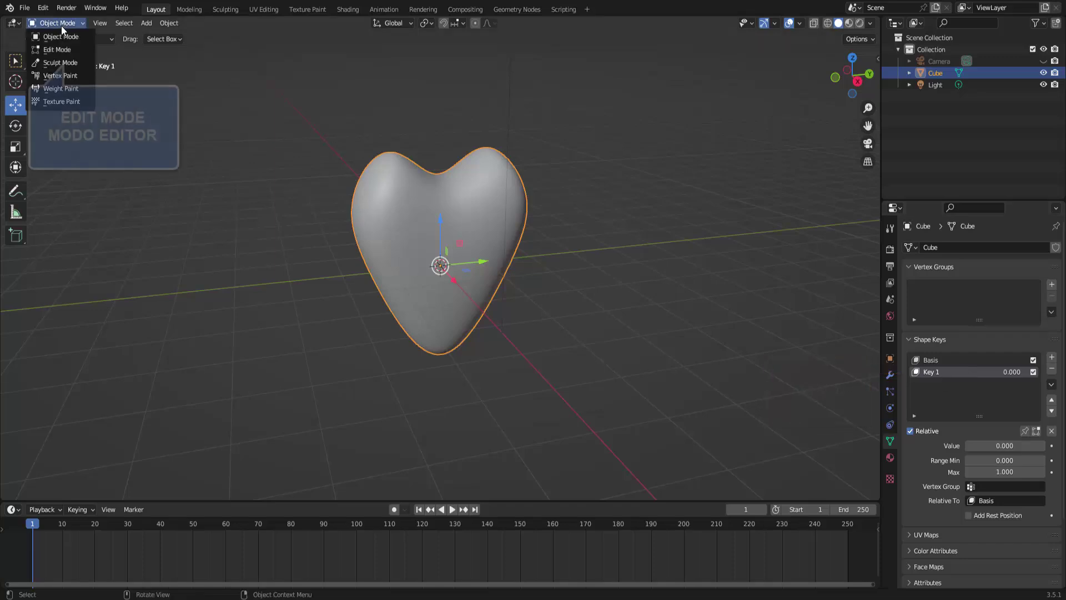
On Key 1 in Edit Mode, scale all vertices down along Z and to about 0.66 along Y.
click(59, 50)
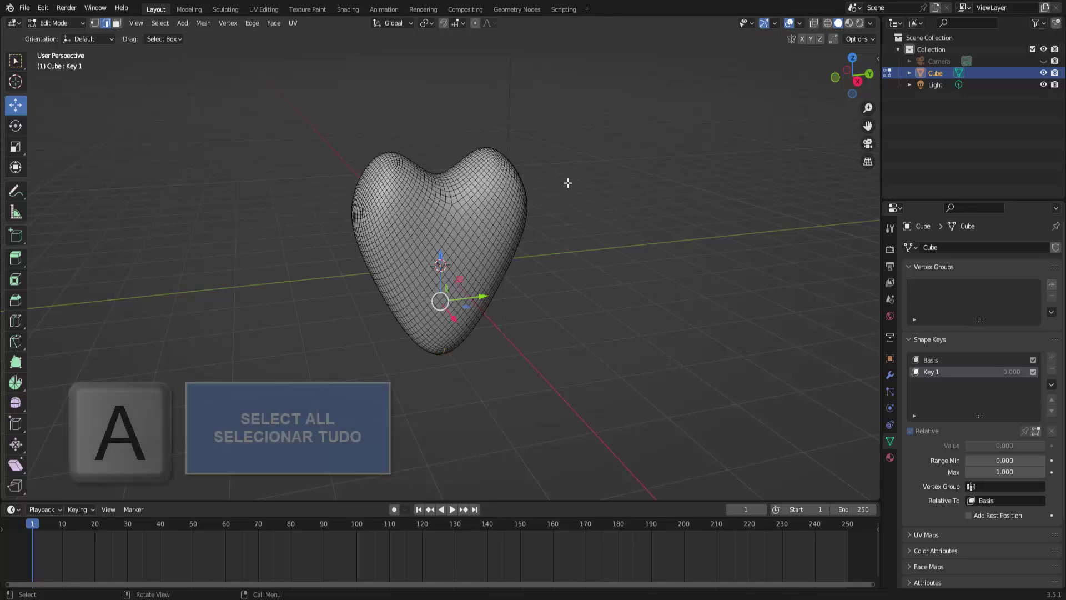
key(a)
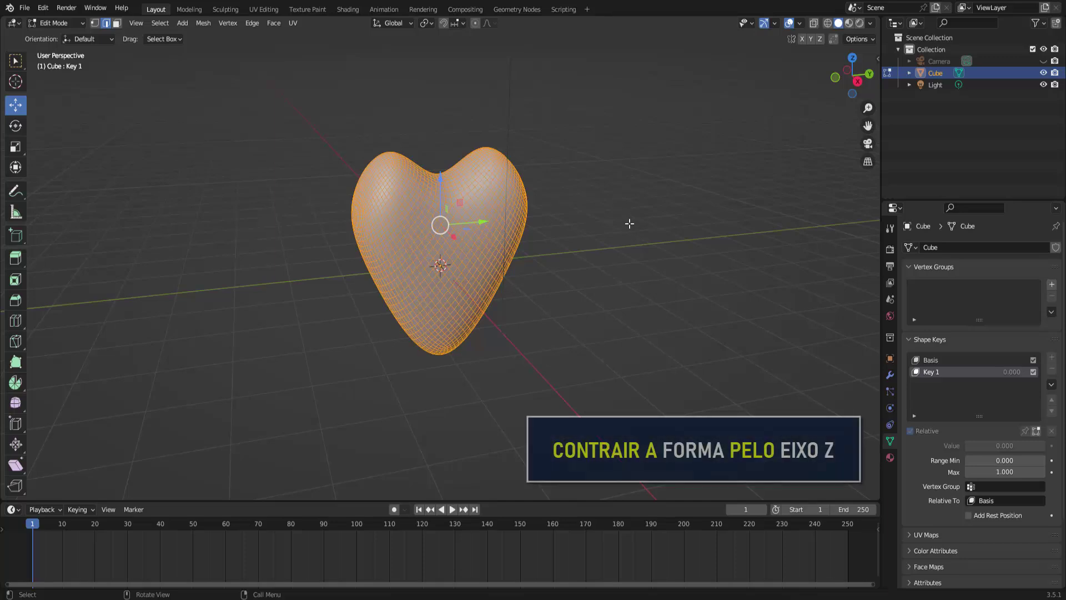
key(s)
key(z)
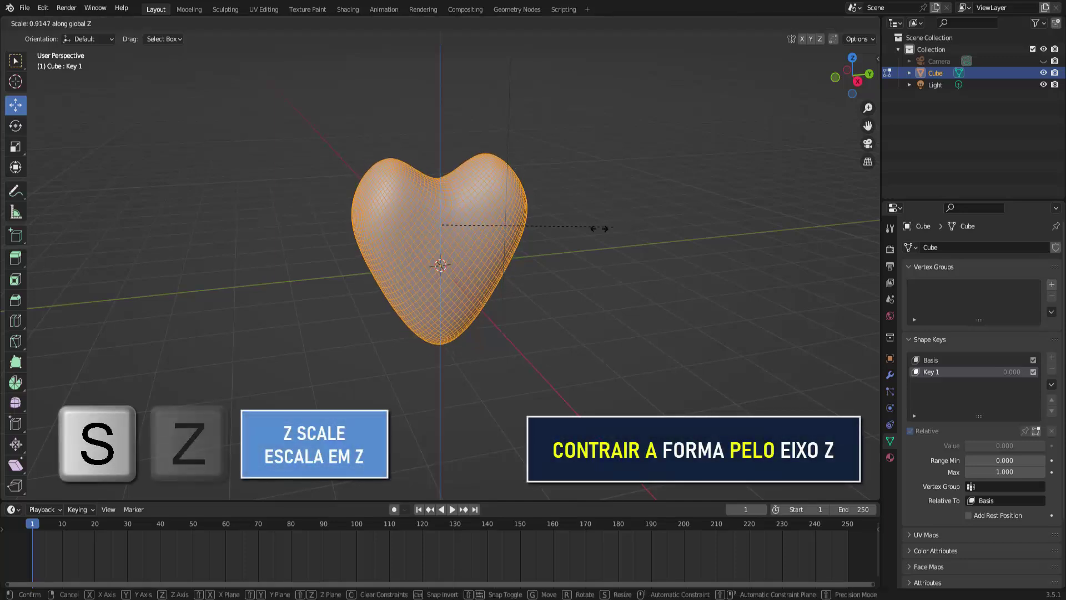
click(550, 238)
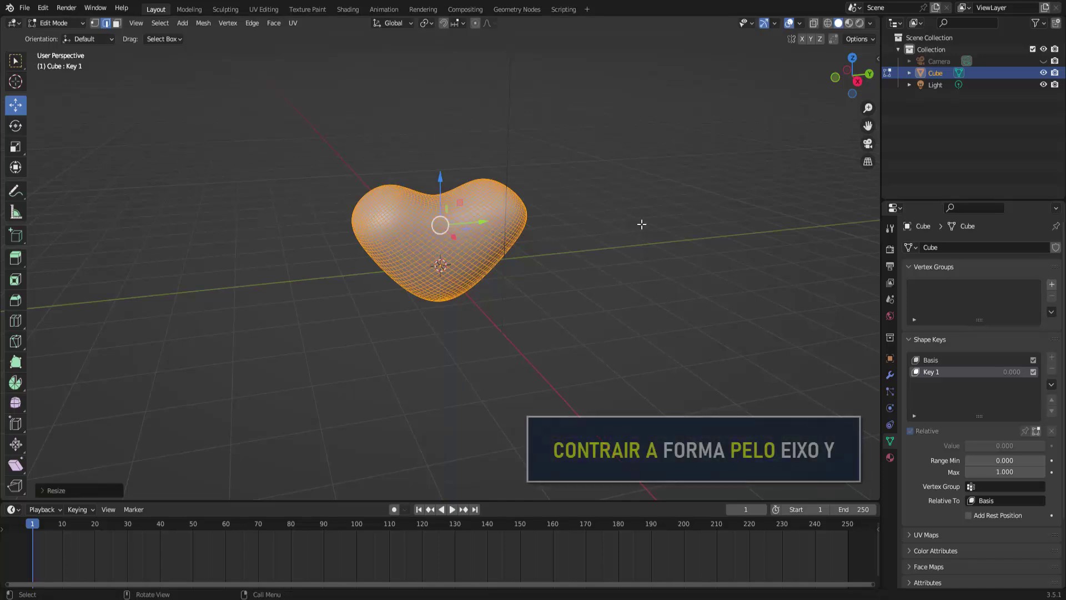
key(s)
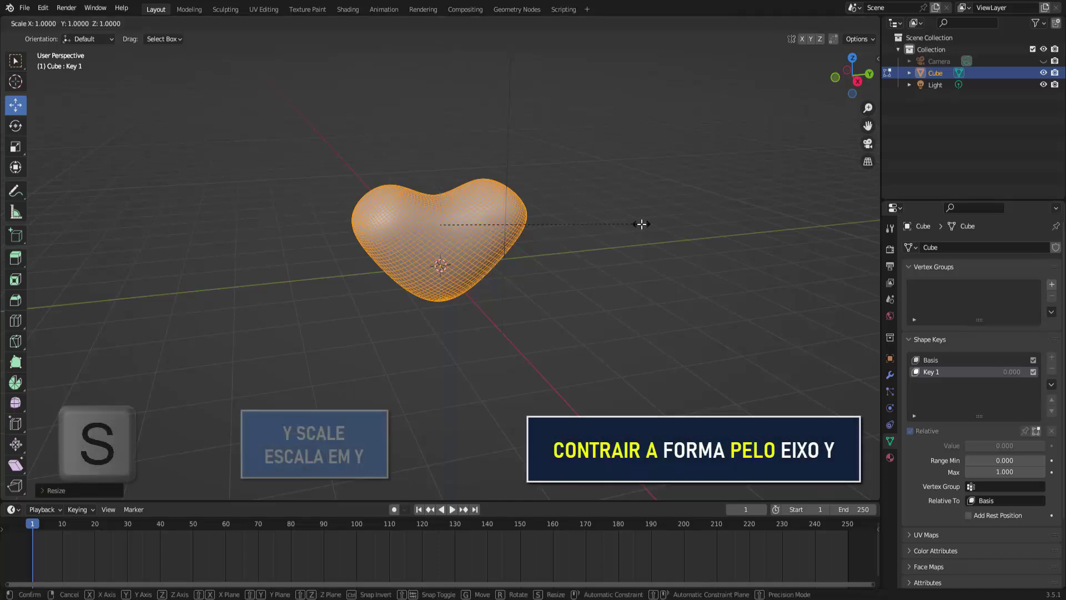
key(y)
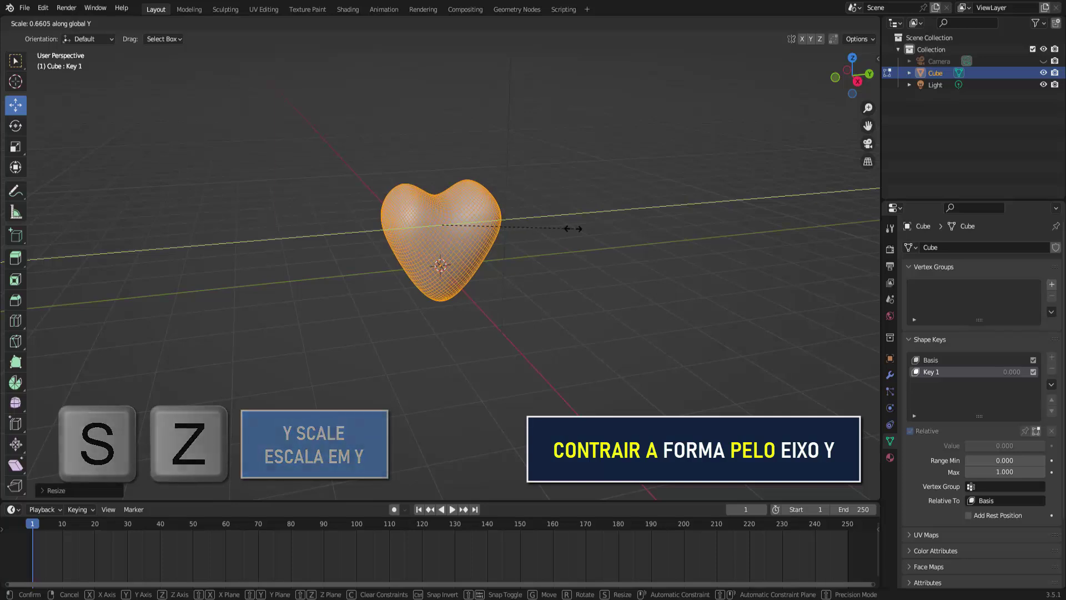
click(573, 228)
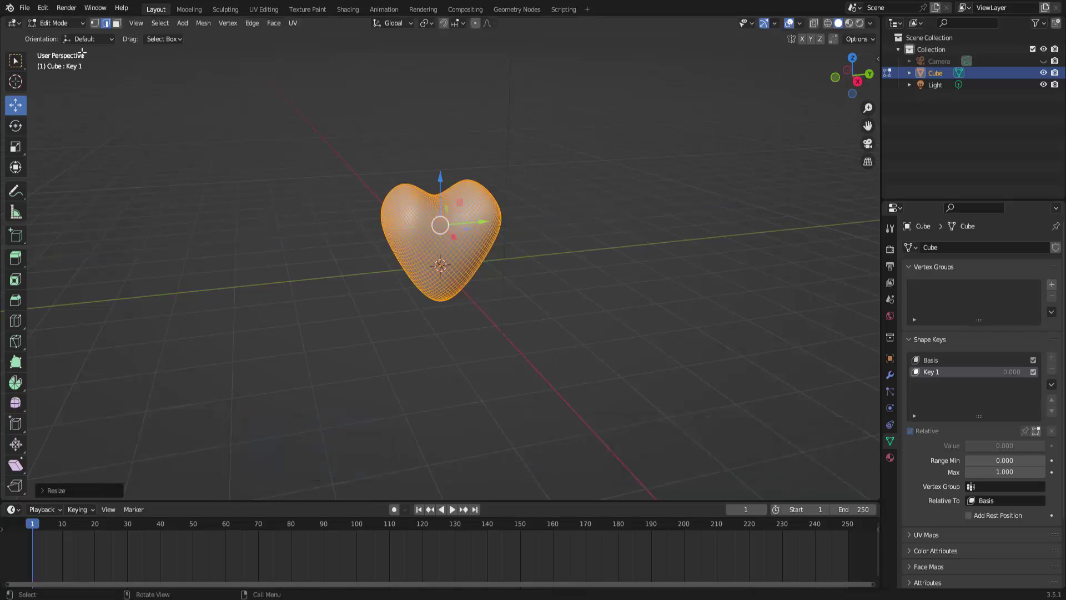
click(60, 23)
Back in Object Mode, keyframe Key 1 at value 0 on frame 1.
click(59, 31)
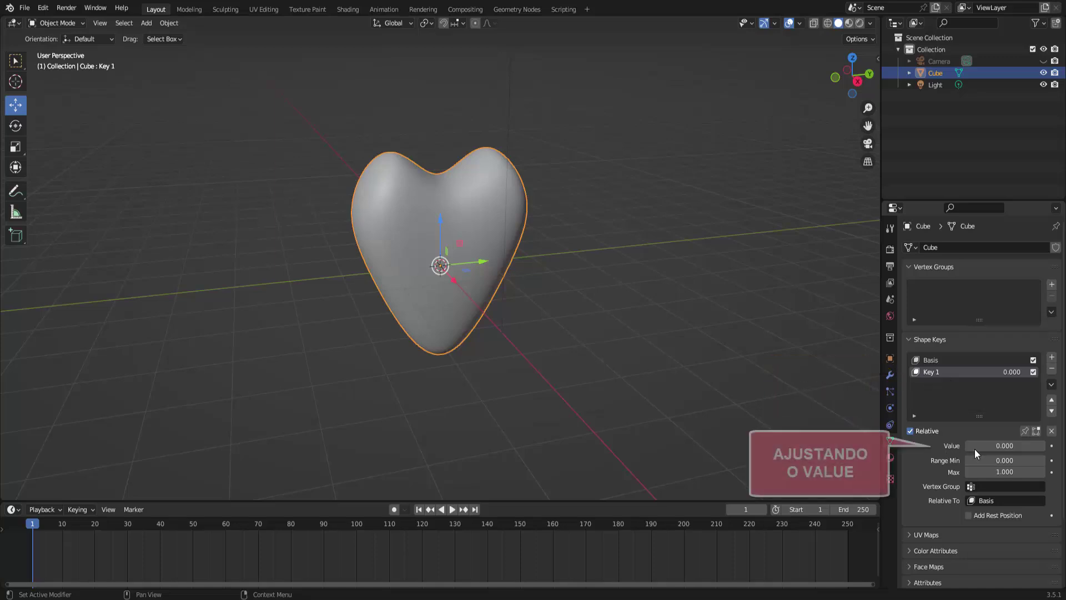
mouse_move(974, 447)
mouse_down()
mouse_move(1045, 446)
mouse_move(964, 445)
mouse_up()
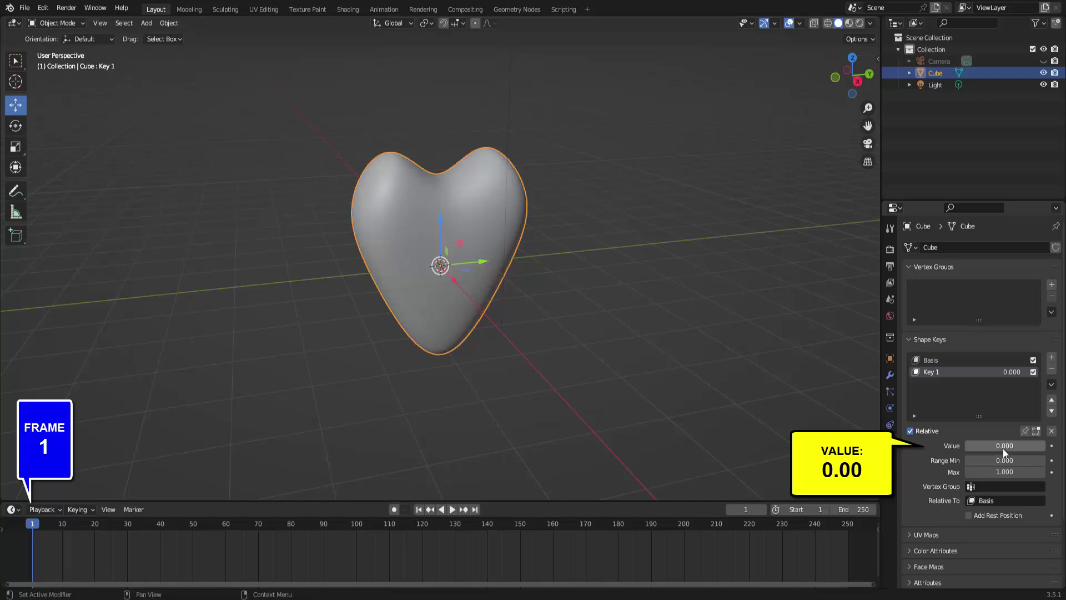
click(1052, 447)
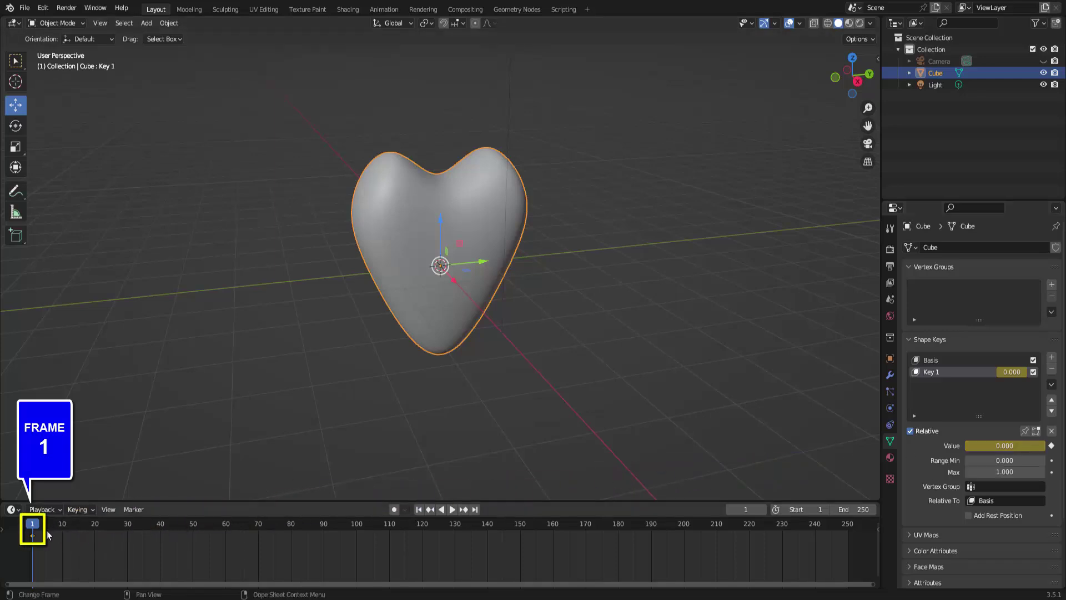
Keyframe Key 1 at 0.81 on frame 5 and 0.415 on frame 10.
key(space)
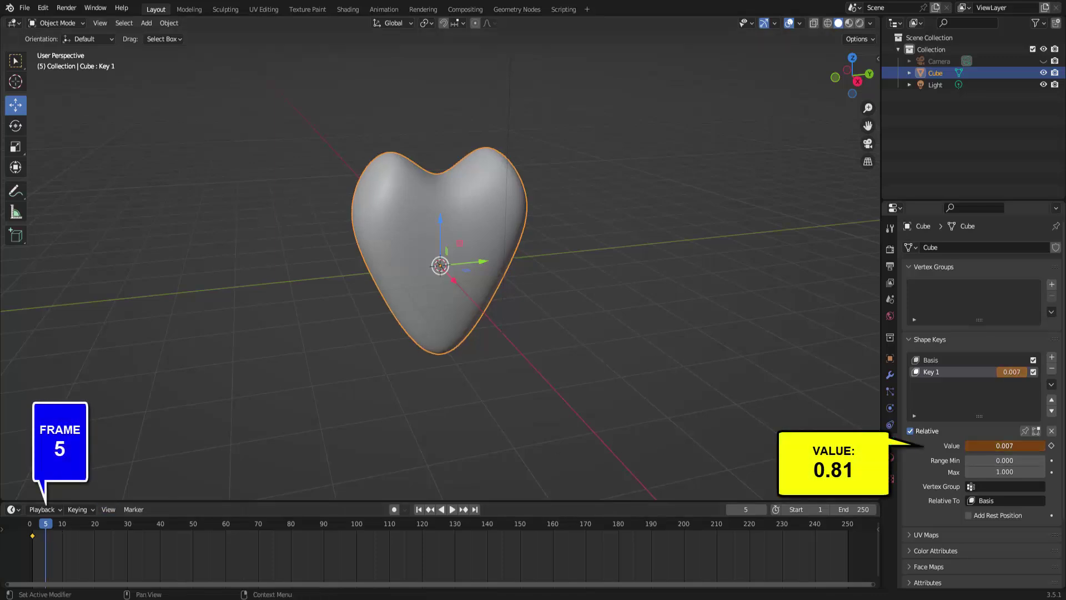
drag(966, 445, 1023, 445)
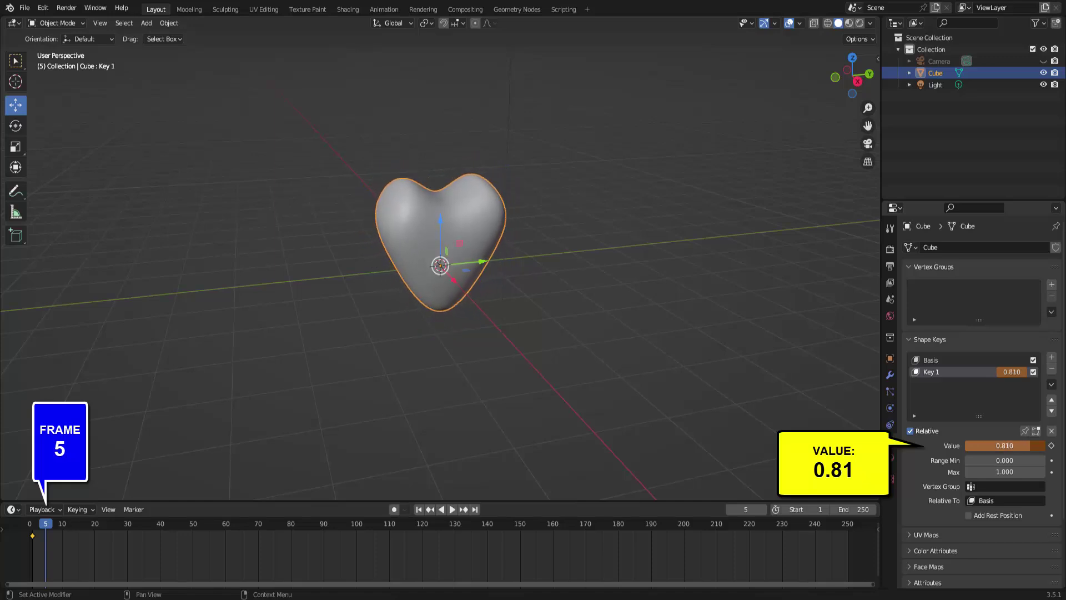
click(1052, 446)
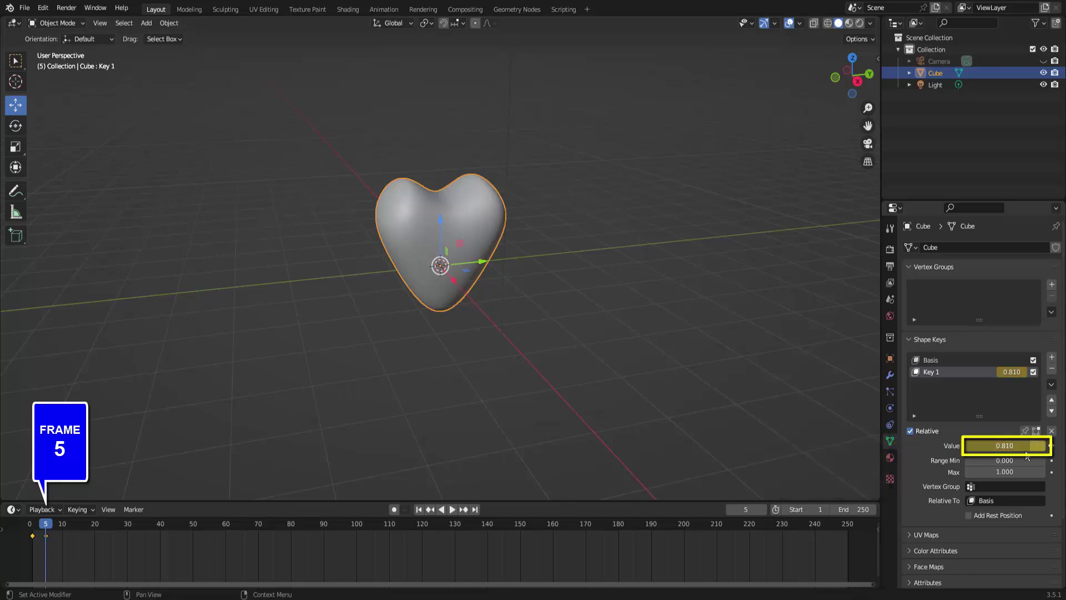
click(63, 526)
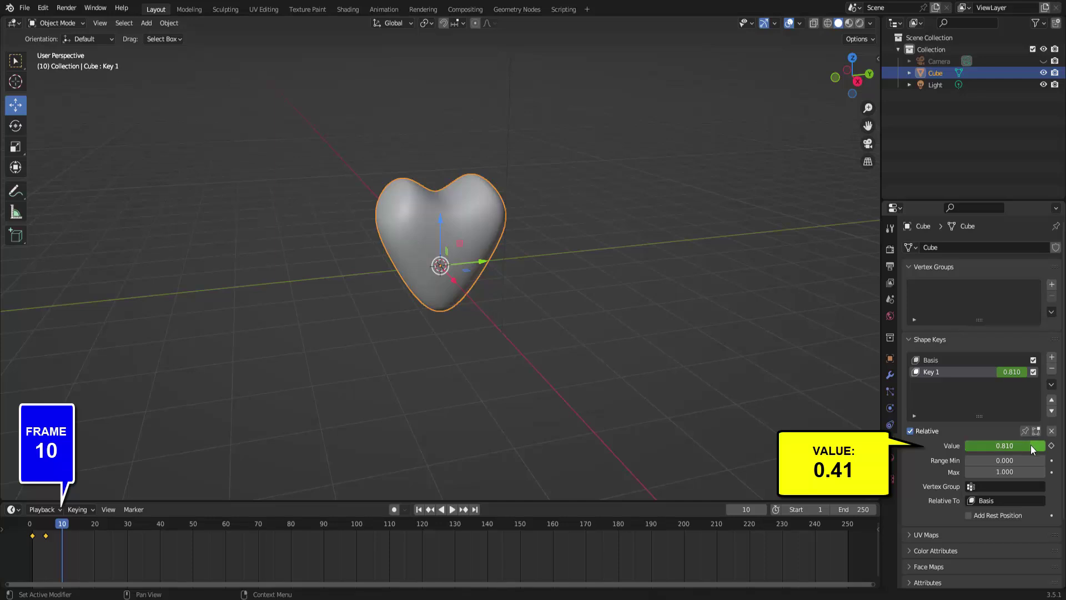
drag(1031, 445, 999, 445)
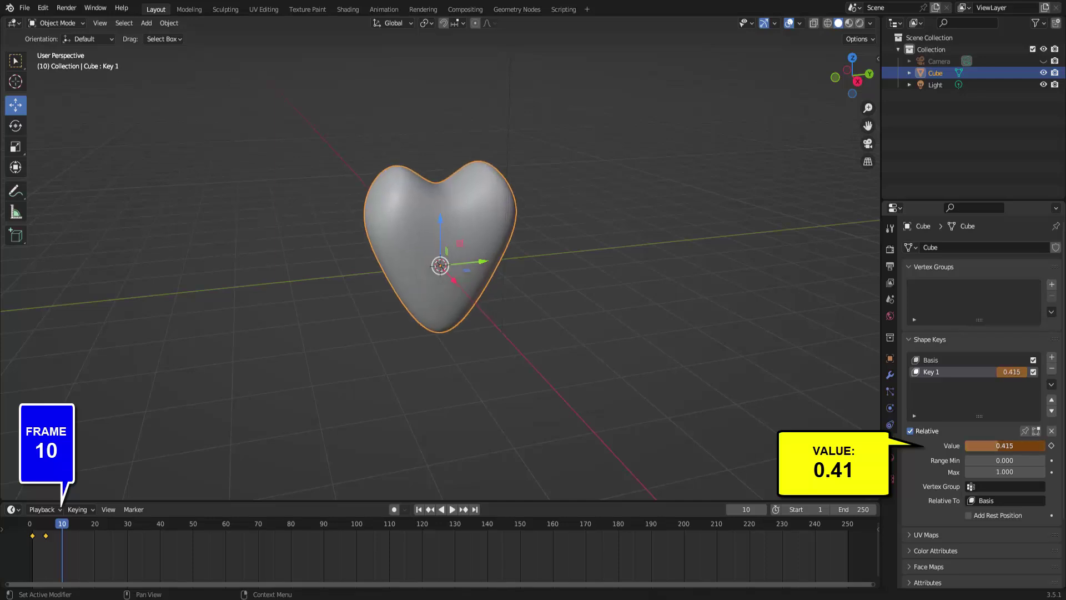
click(1050, 446)
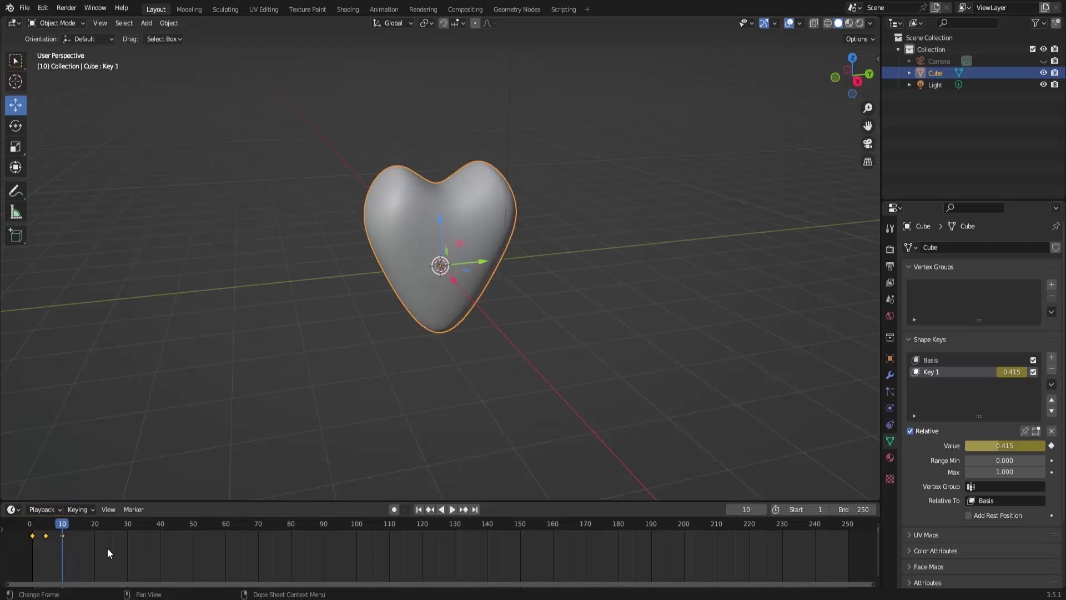
Duplicate the three Key 1 keyframes 19 frames later and repeat them toward frame 240.
key(shift+d)
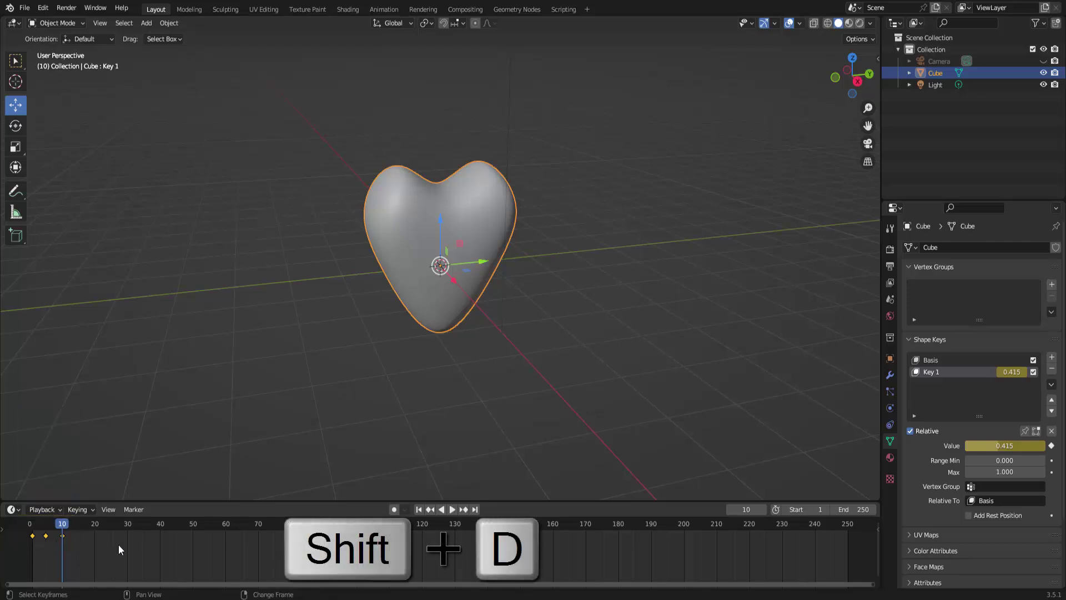
key(shift+d)
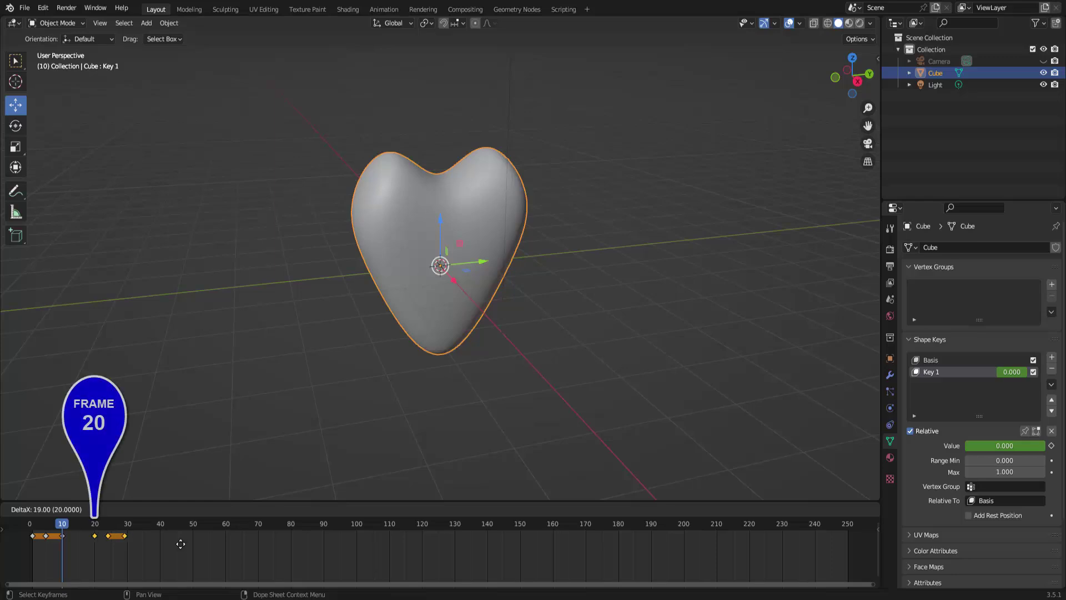
click(182, 543)
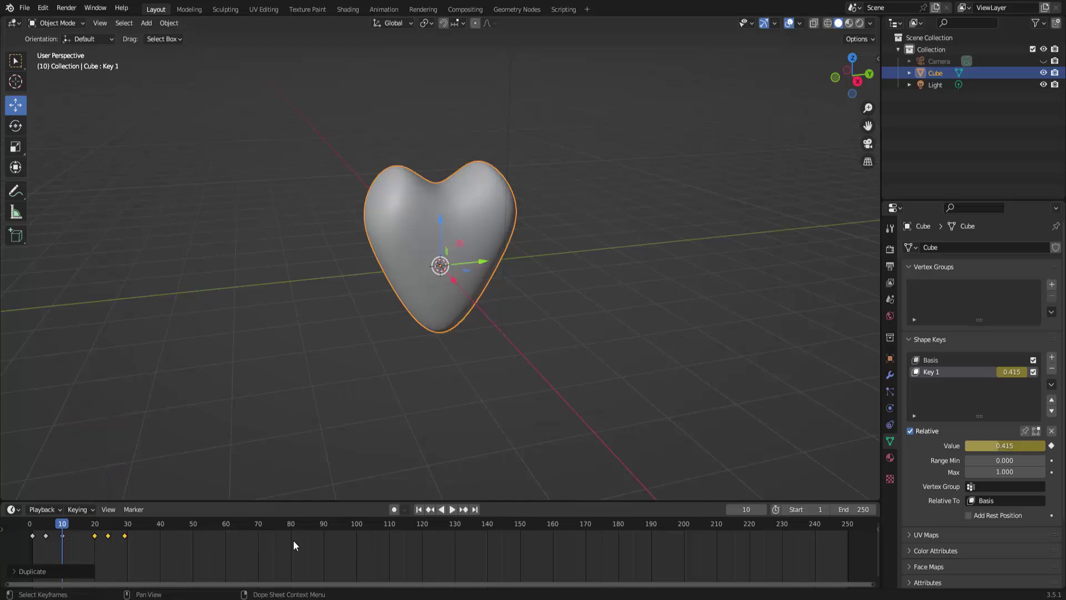
key(shift+r)
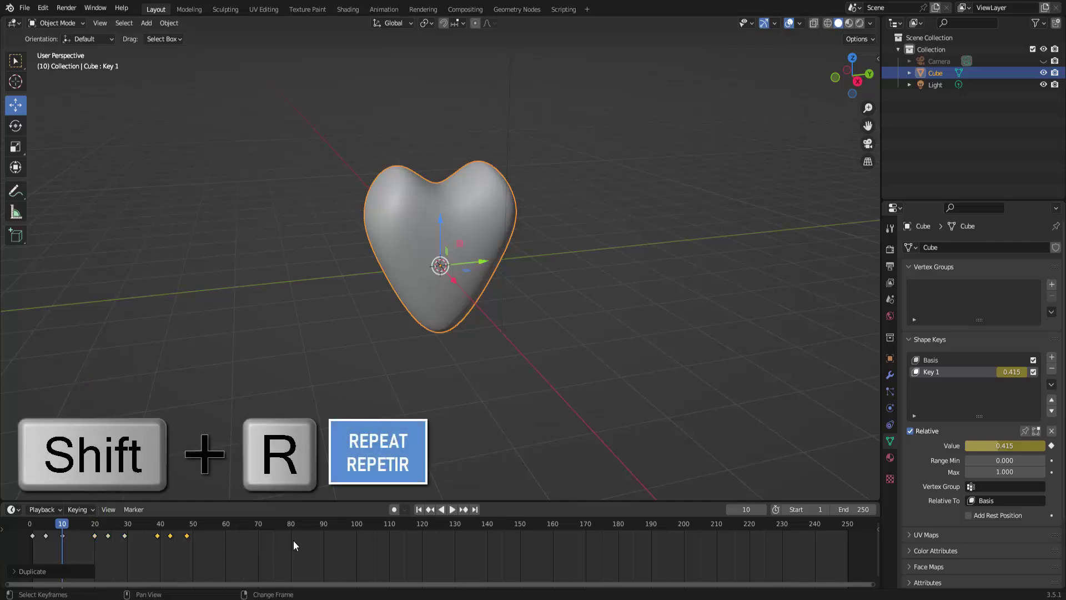
key(shift+r)
key(shift+r)
key(shift+r)
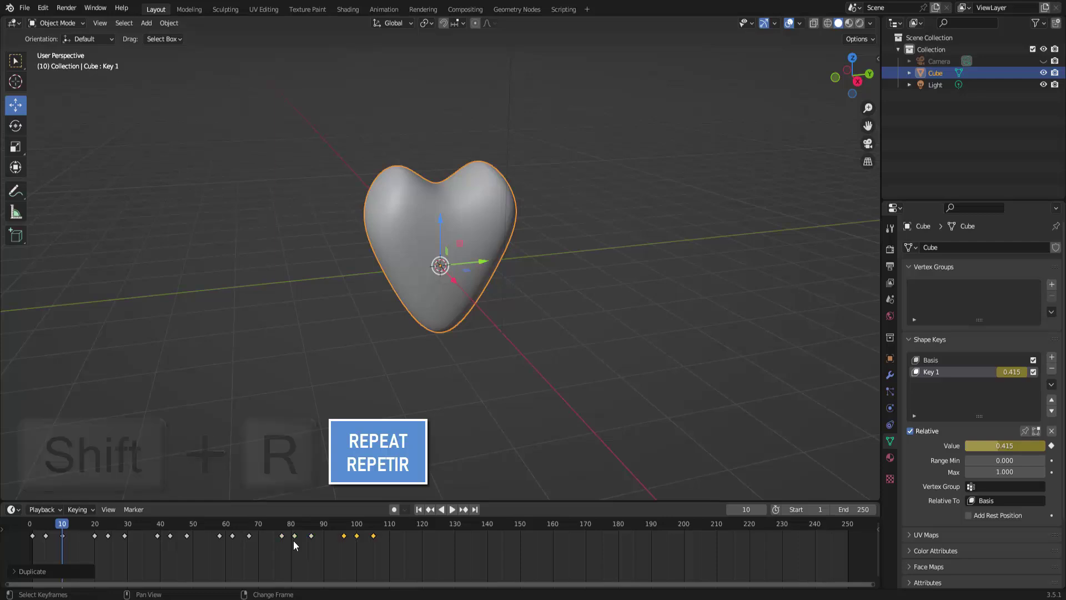
key(shift+r)
key(shift+r)
key(shift+r)
key(shift+r)
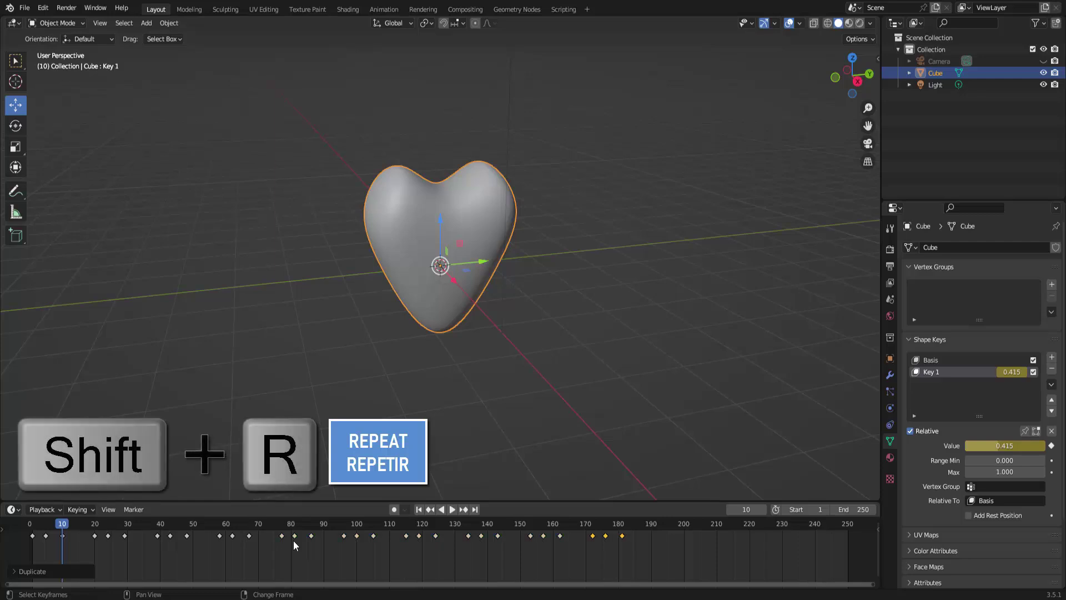
key(shift+r)
key(shift+r)
key(shift+r)
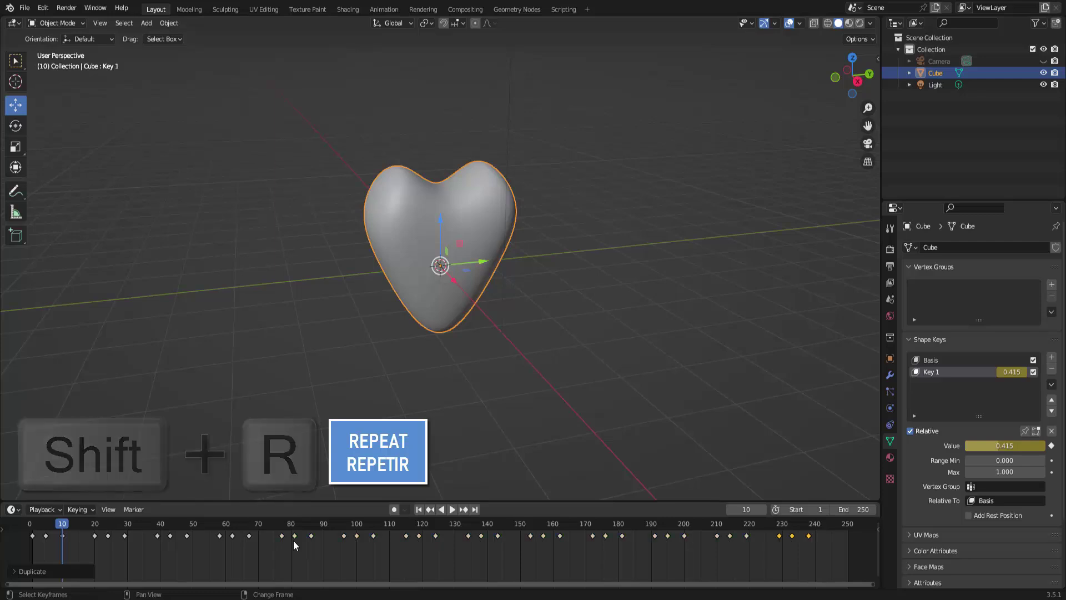
Preview the pulsing heart from the first frame, then stop playback.
click(419, 509)
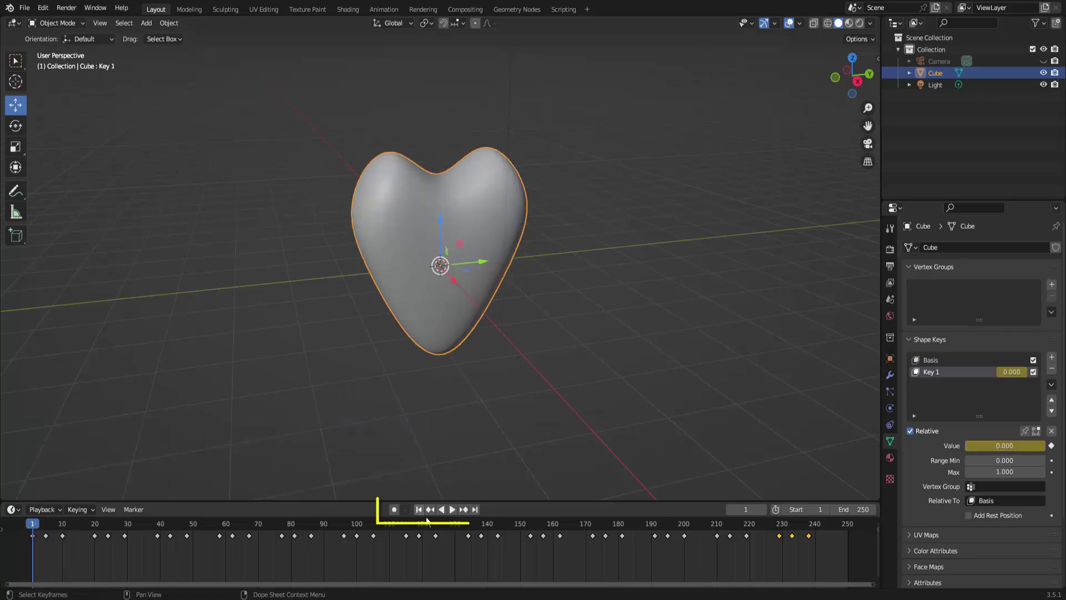
click(453, 509)
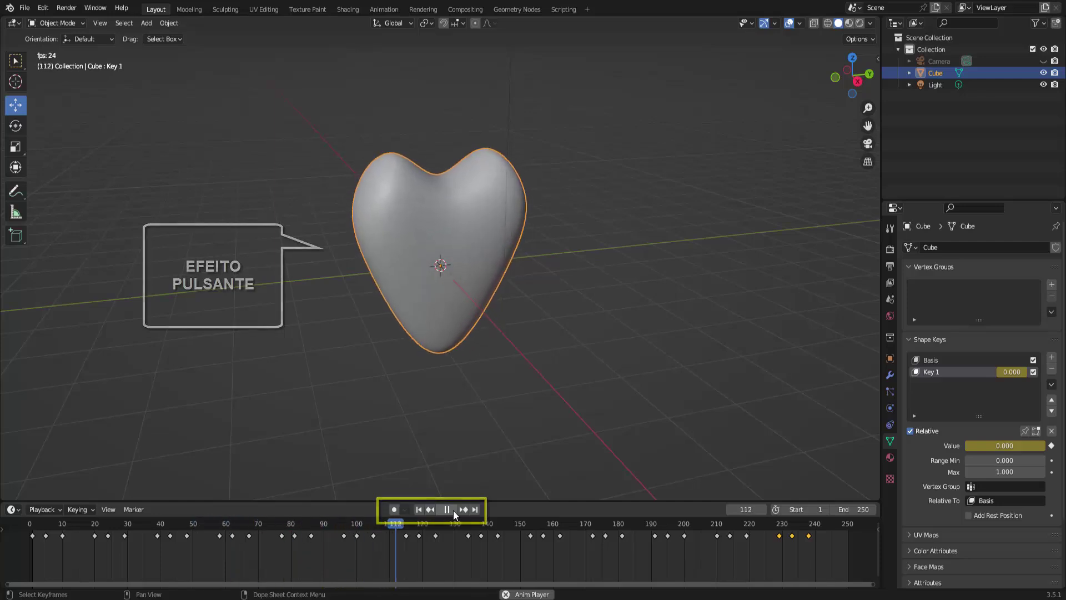
click(451, 511)
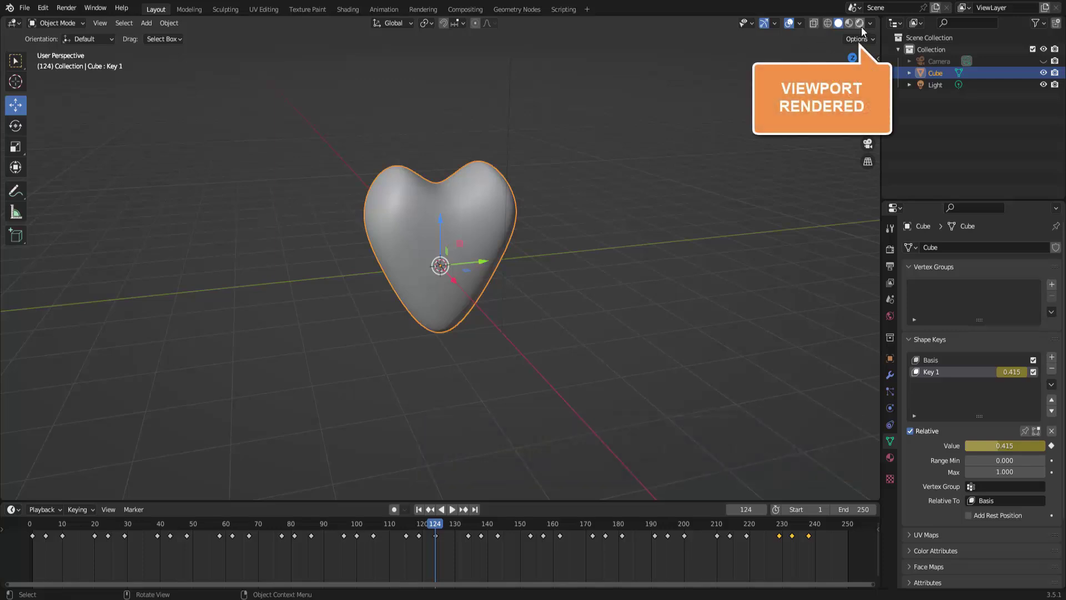
Switch to Rendered shading and set the heart material's Base Color to red.
click(861, 27)
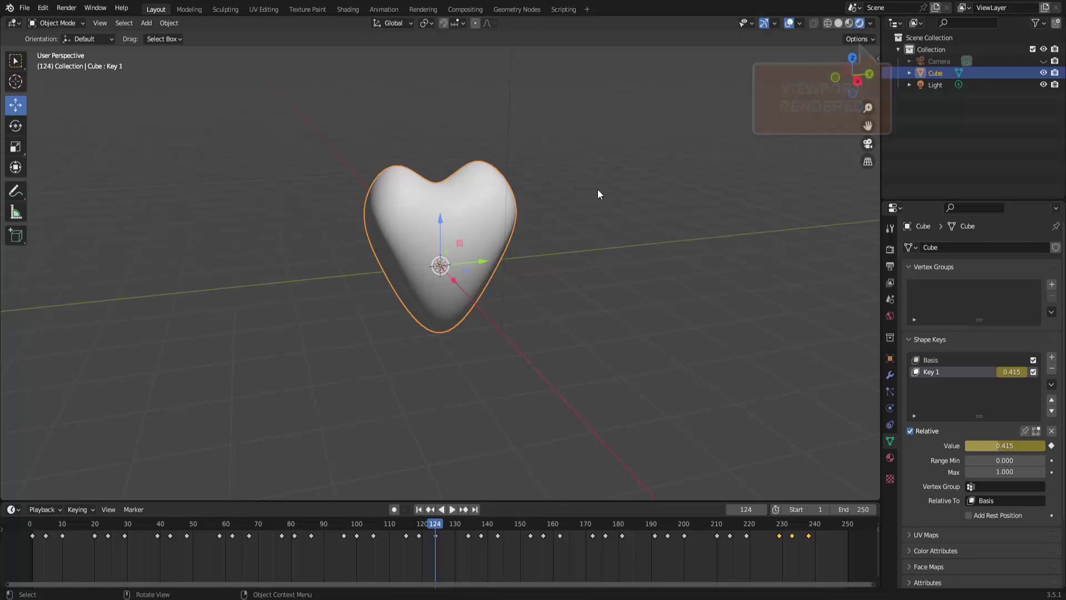
click(890, 459)
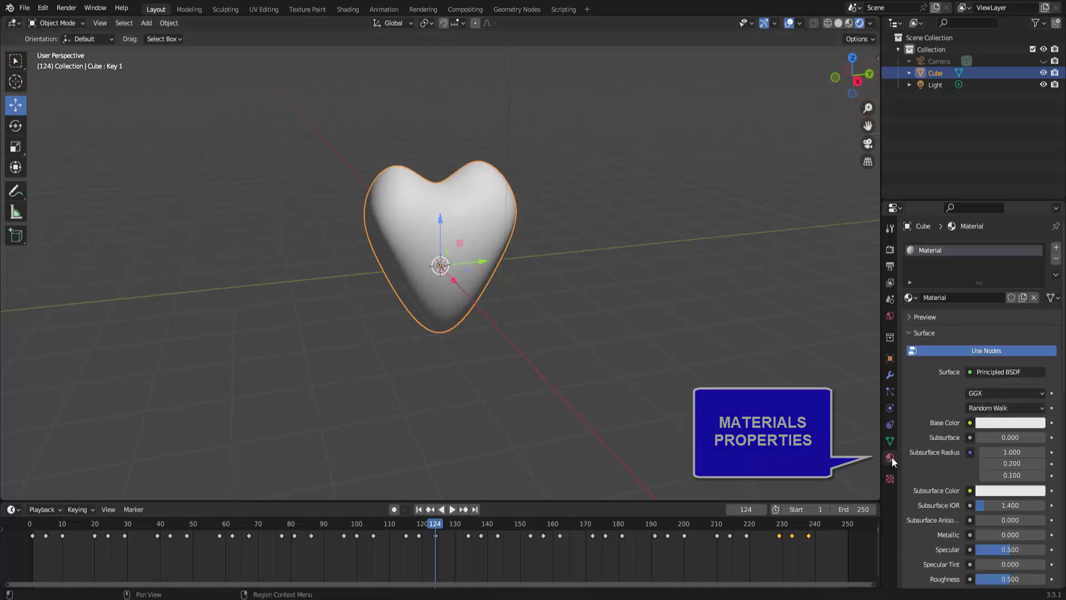
click(1020, 427)
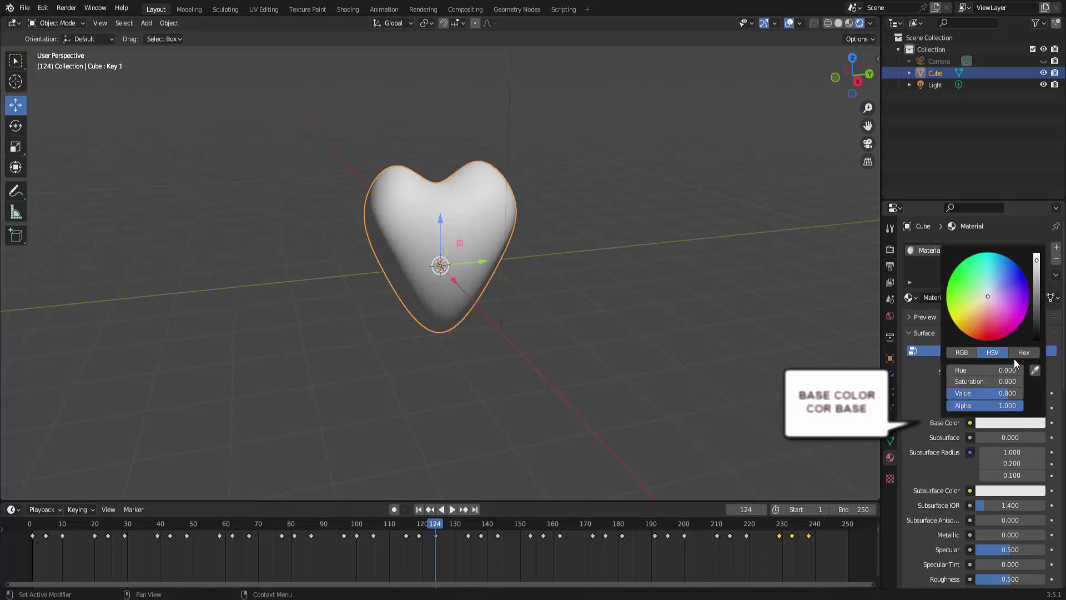
click(984, 338)
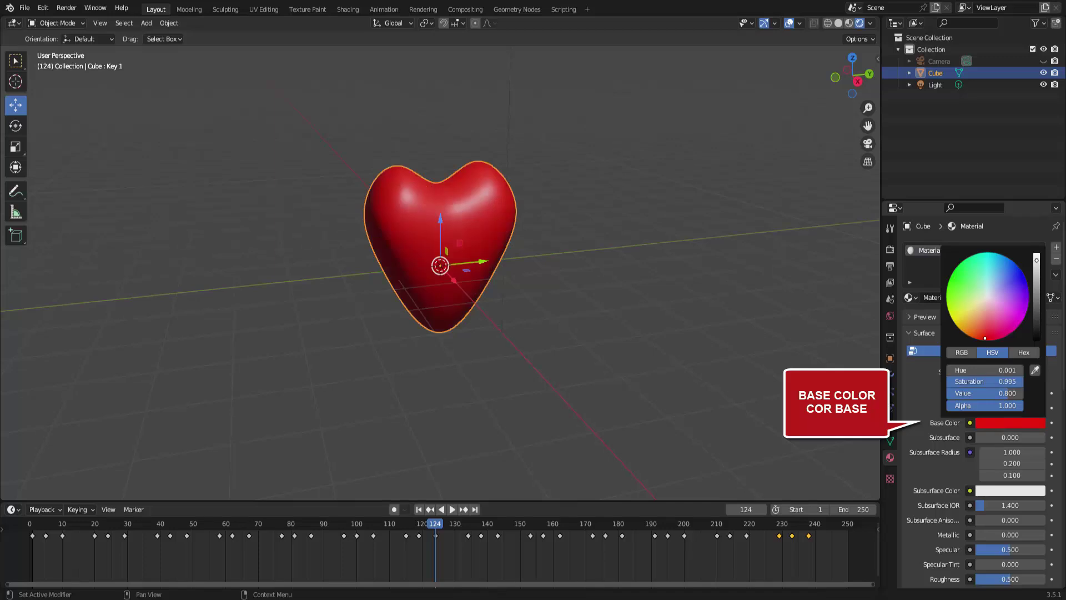
Raise the material's Metallic to 0.677 and lower Roughness to 0.280.
scroll(927, 405, down, 3)
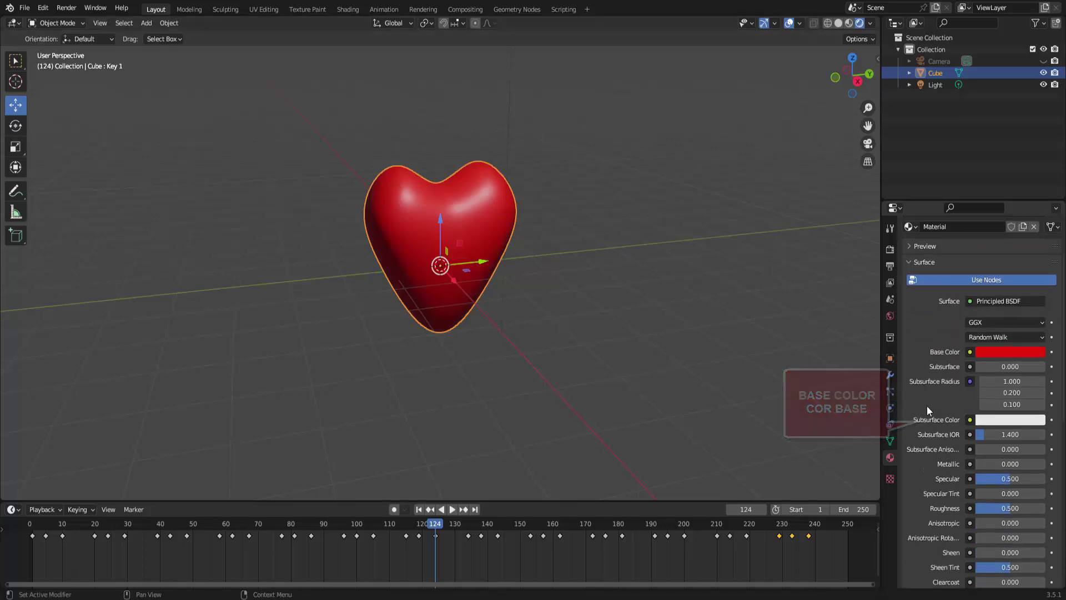
scroll(945, 411, down, 2)
mouse_move(994, 417)
mouse_down()
mouse_move(1017, 417)
mouse_move(1004, 418)
mouse_up()
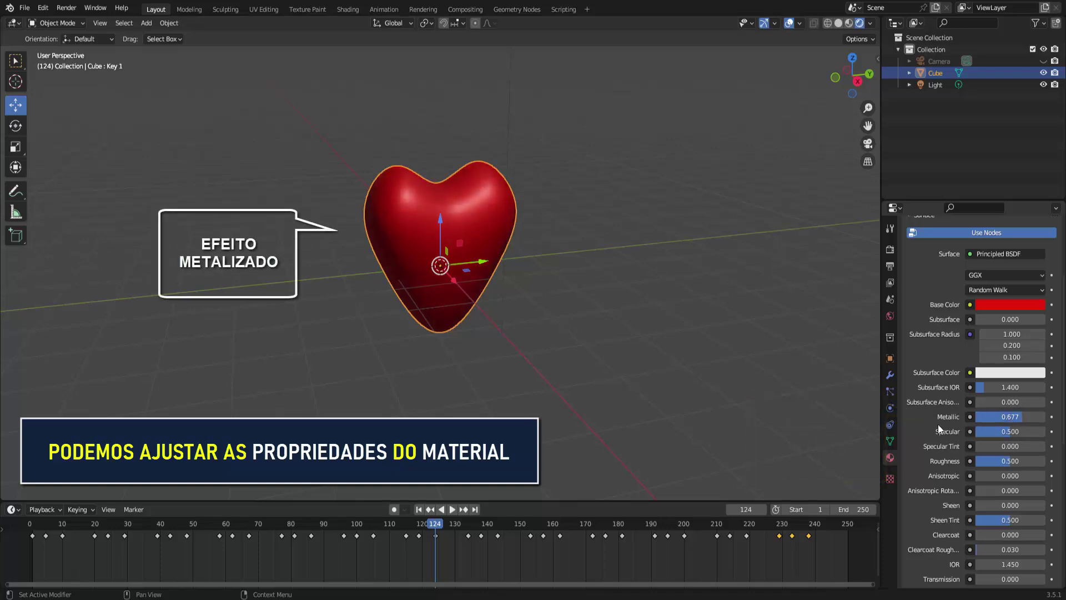
scroll(951, 444, down, 2)
scroll(954, 453, down, 1)
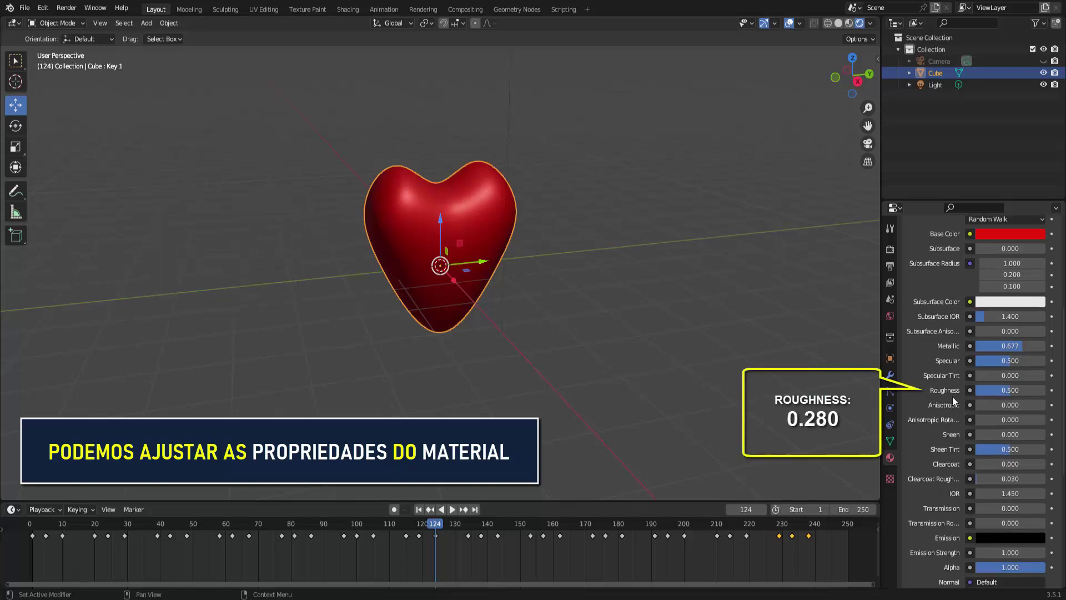
drag(1010, 390, 985, 390)
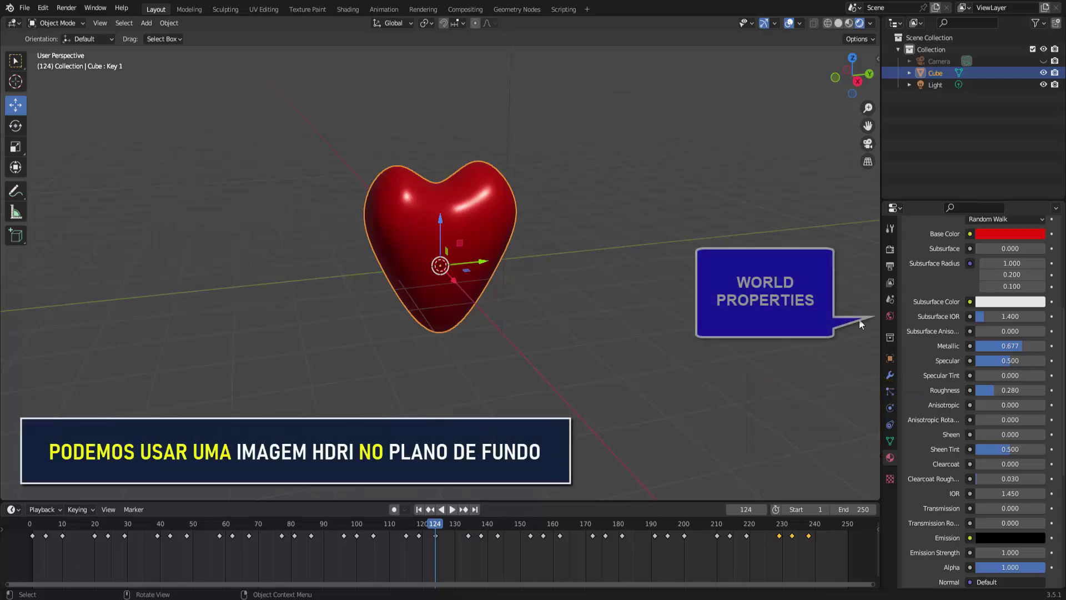
Set the World colour input to an Environment Texture.
click(890, 316)
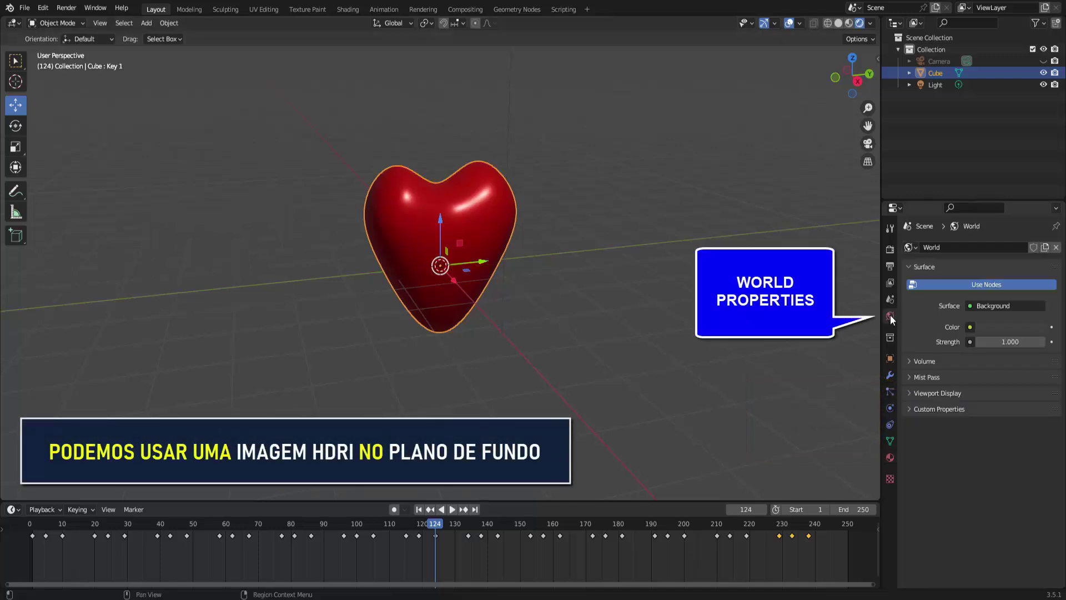
click(970, 327)
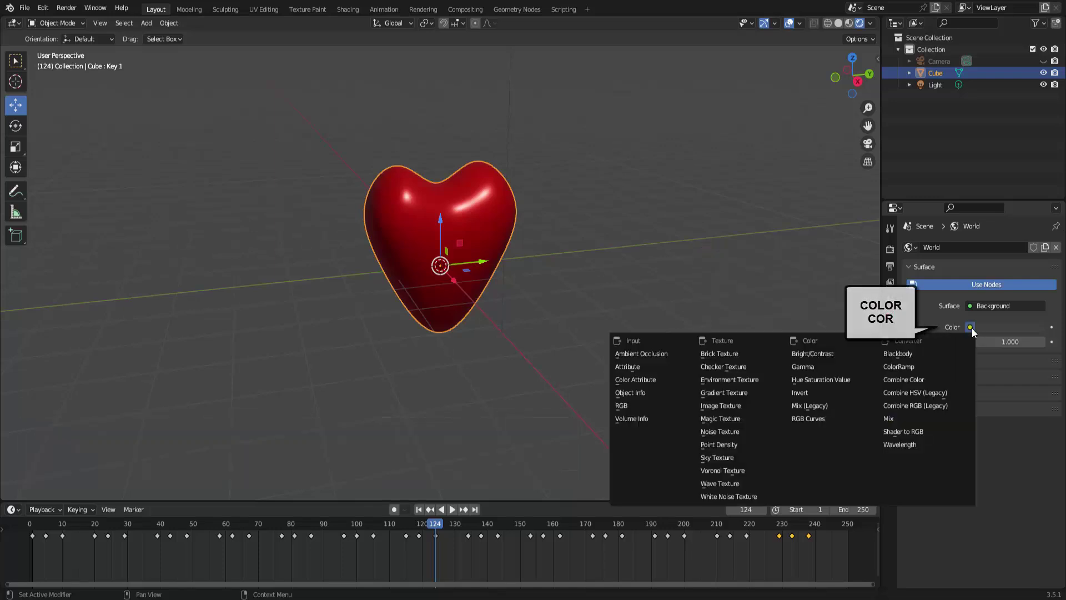
click(777, 379)
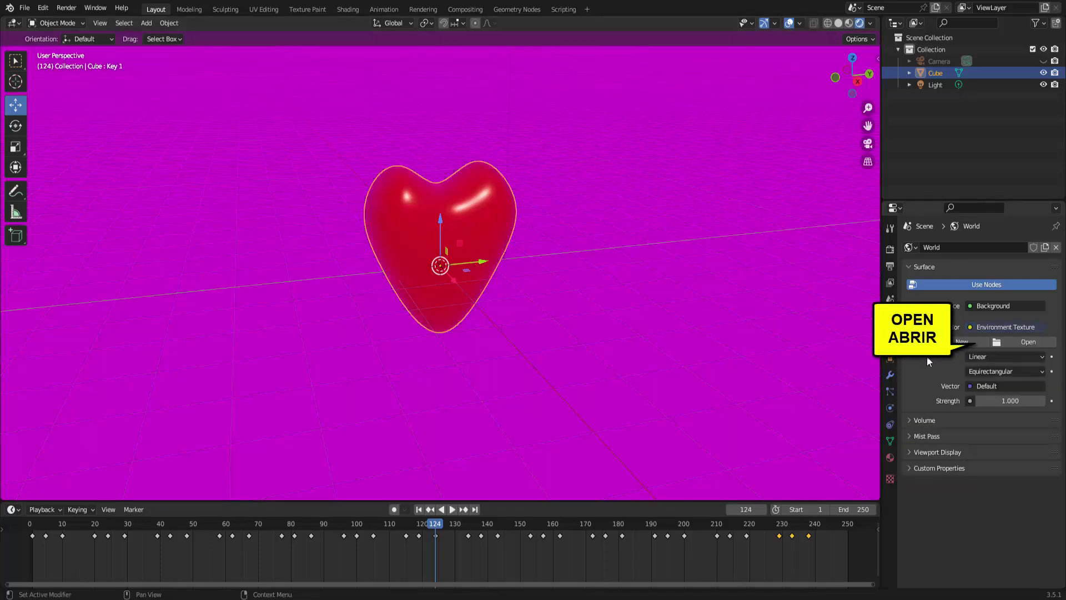
Load interior_construction_4k.hdr into the world's Environment Texture.
click(1025, 339)
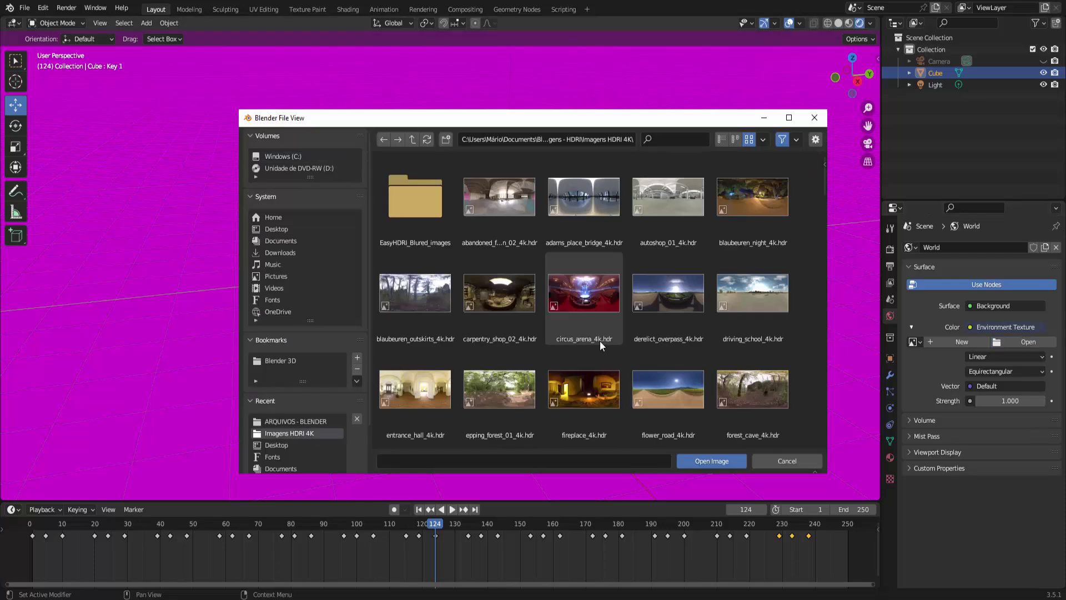
scroll(599, 341, down, 1)
scroll(600, 341, down, 1)
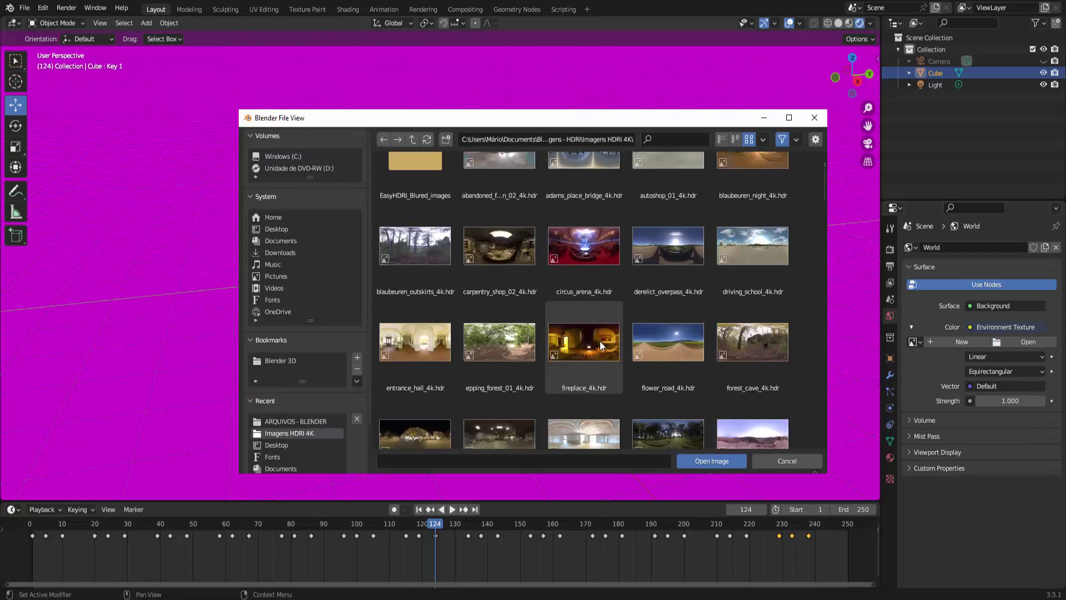
scroll(600, 341, down, 1)
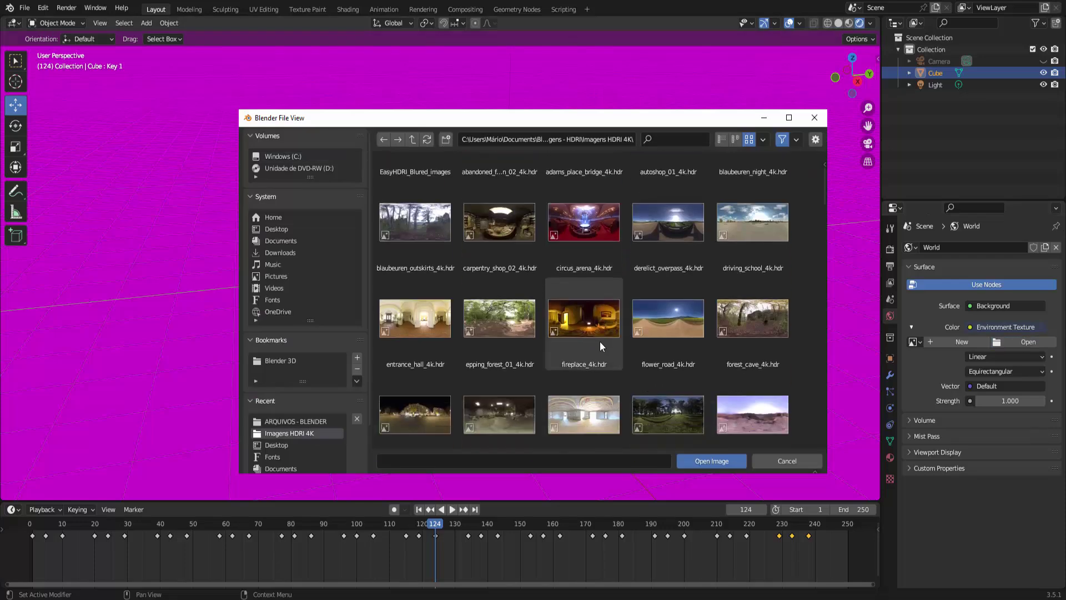
click(585, 414)
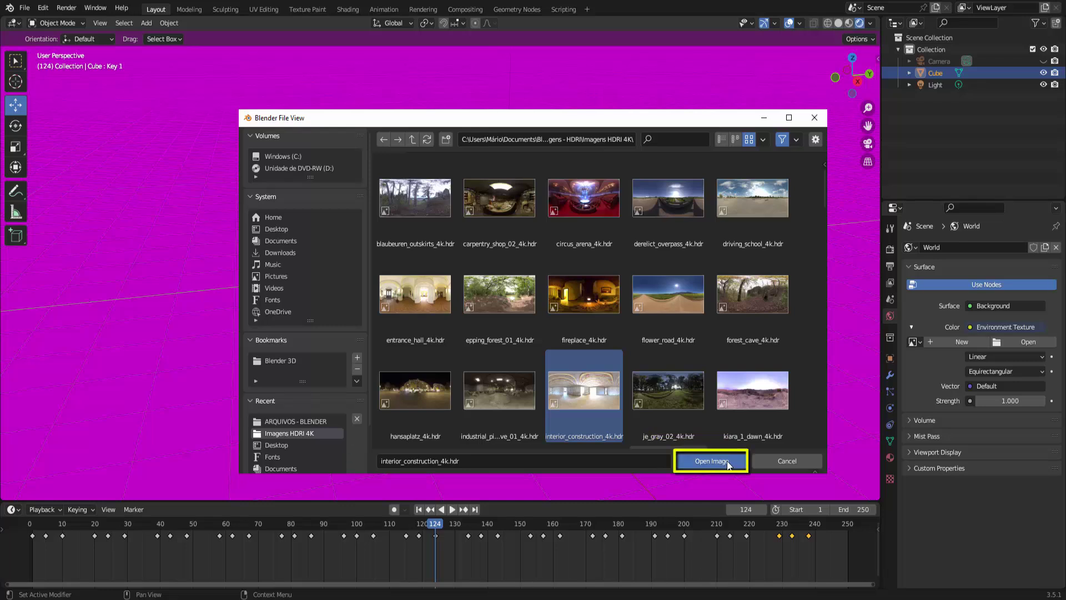
click(711, 461)
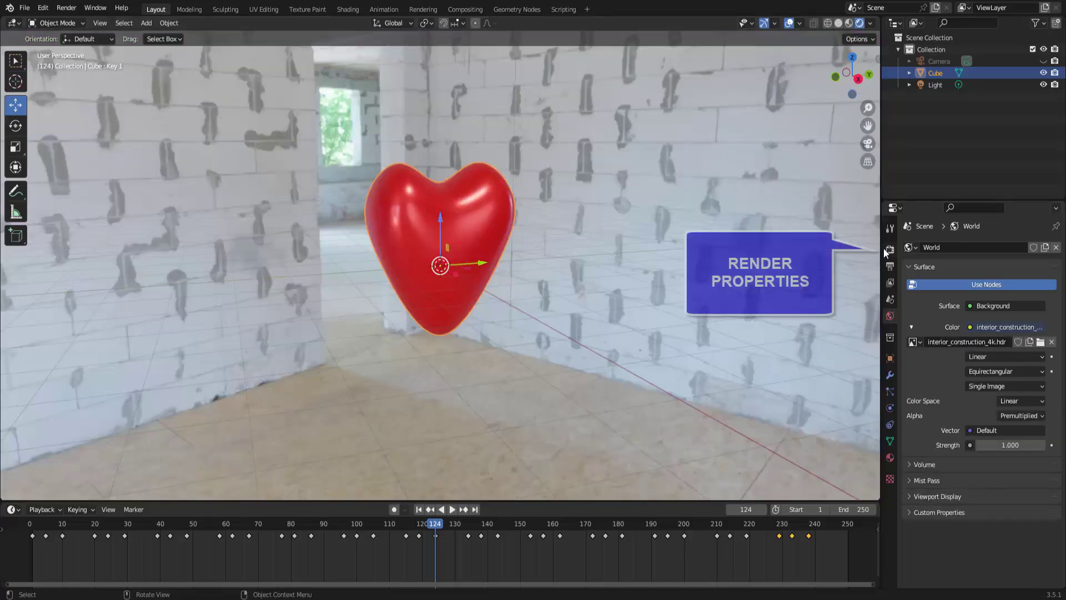
Enable Transparent under Film in the Render Properties.
click(890, 251)
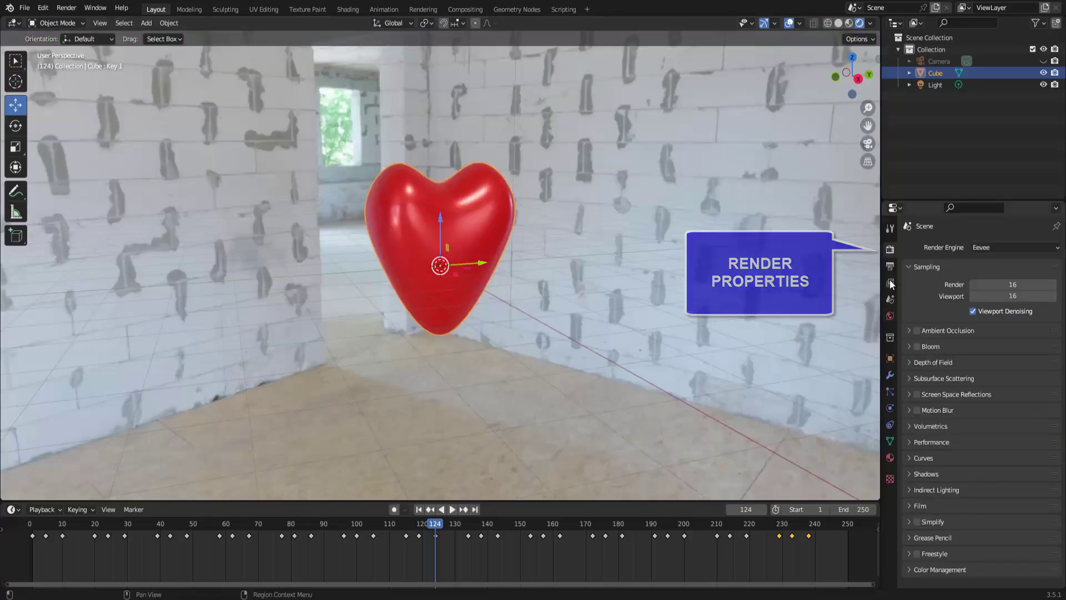
click(912, 504)
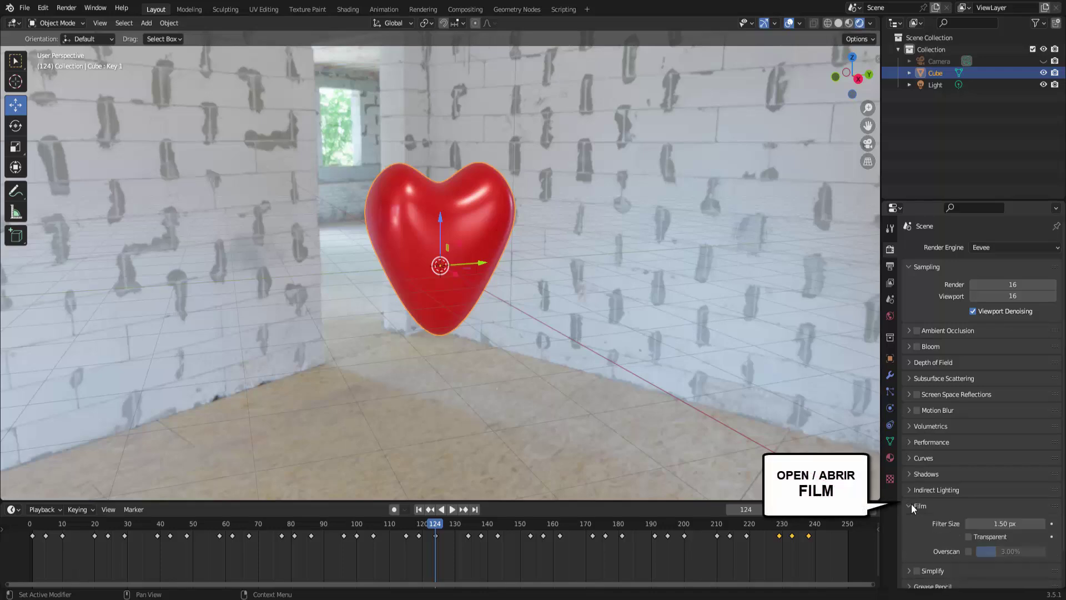
click(968, 537)
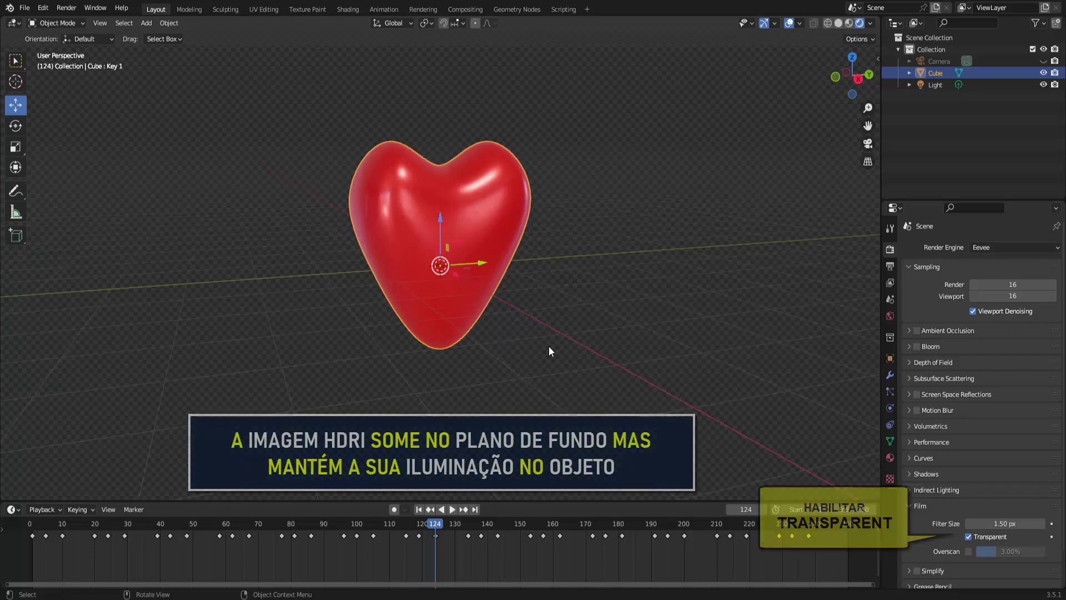
Look through the scene camera and frame the heart lower and more frontally.
click(868, 143)
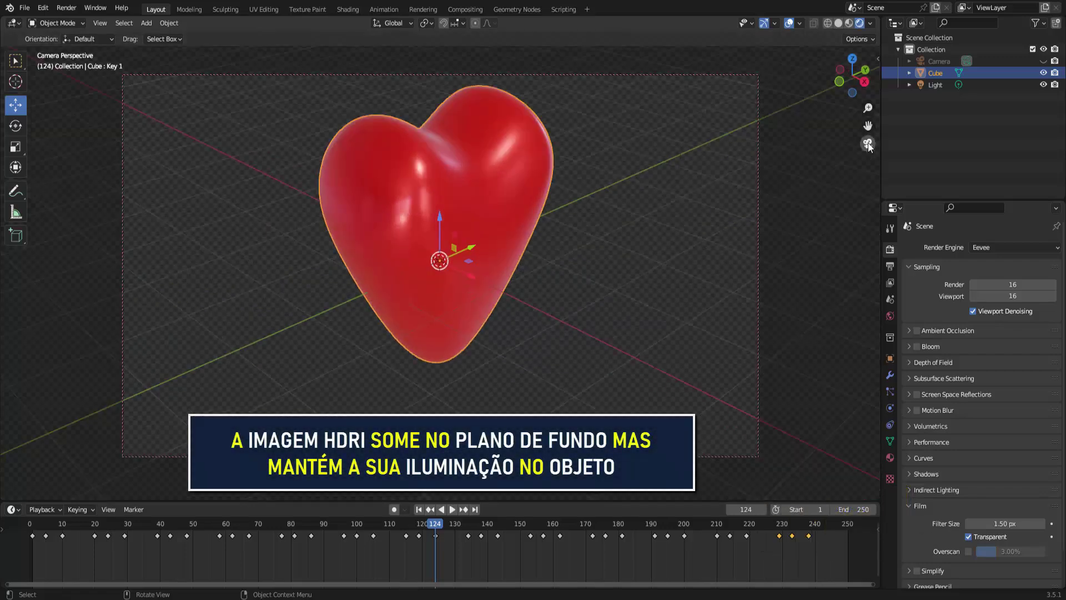
middle_drag(788, 279, 771, 264)
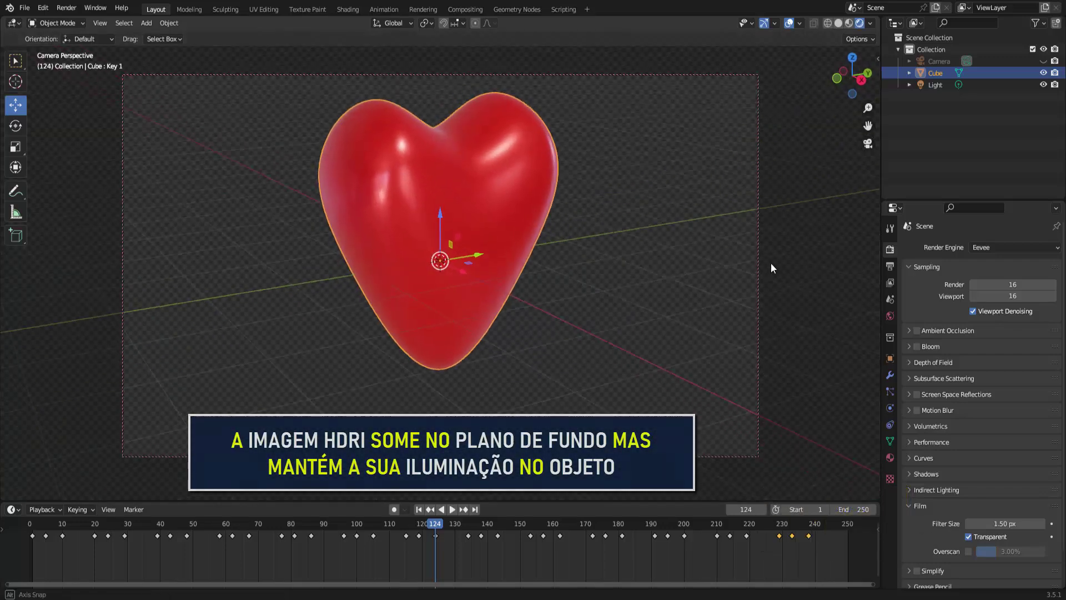
mouse_move(867, 125)
mouse_down()
mouse_move(868, 162)
mouse_move(868, 151)
mouse_up()
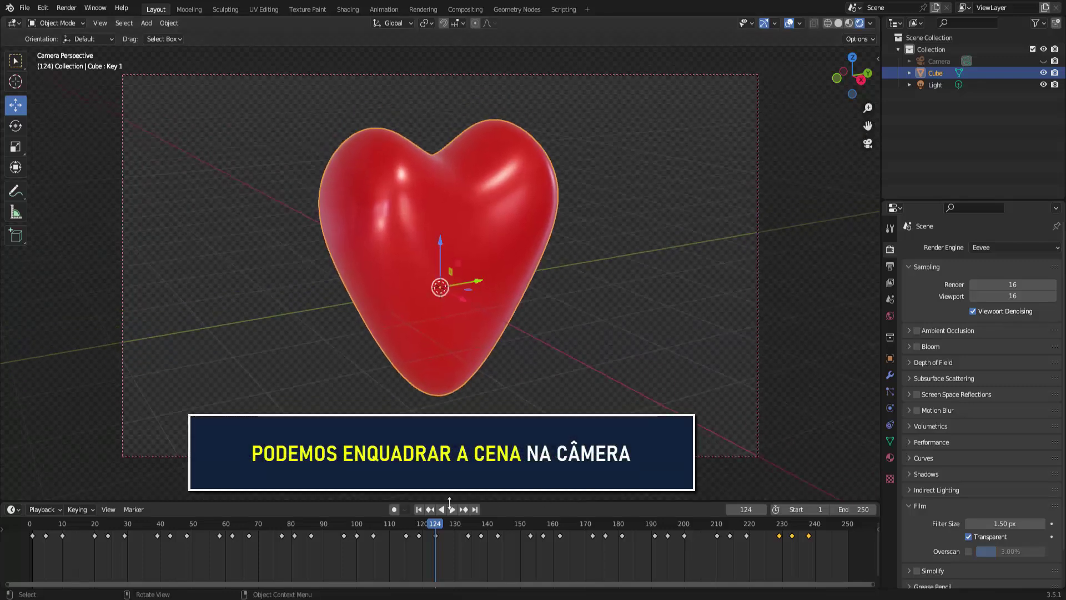
Play the heart's pulse animation from frame 1 through the camera.
click(421, 509)
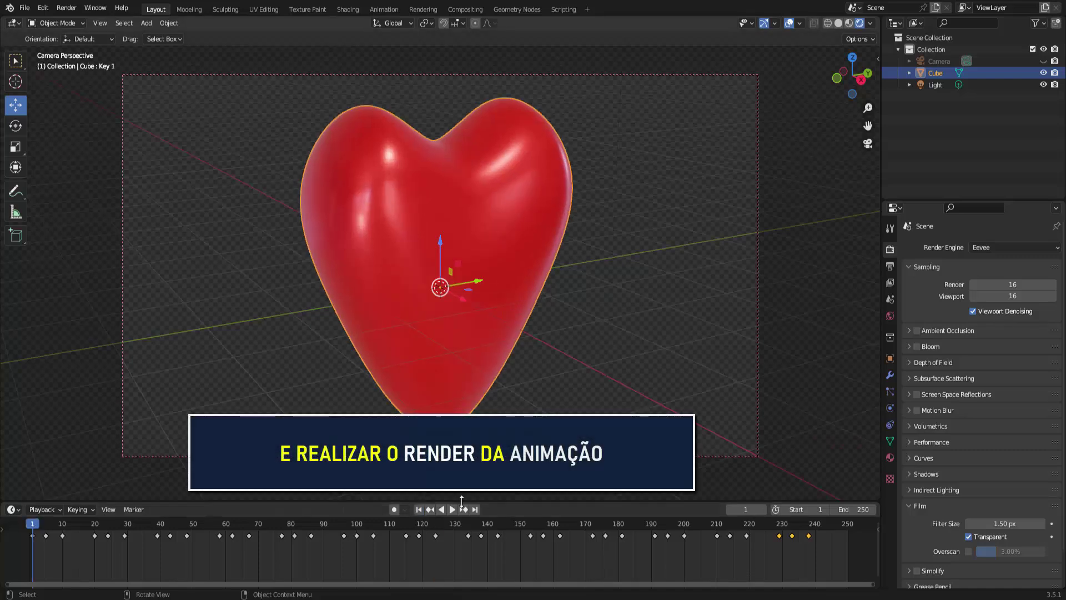
click(453, 508)
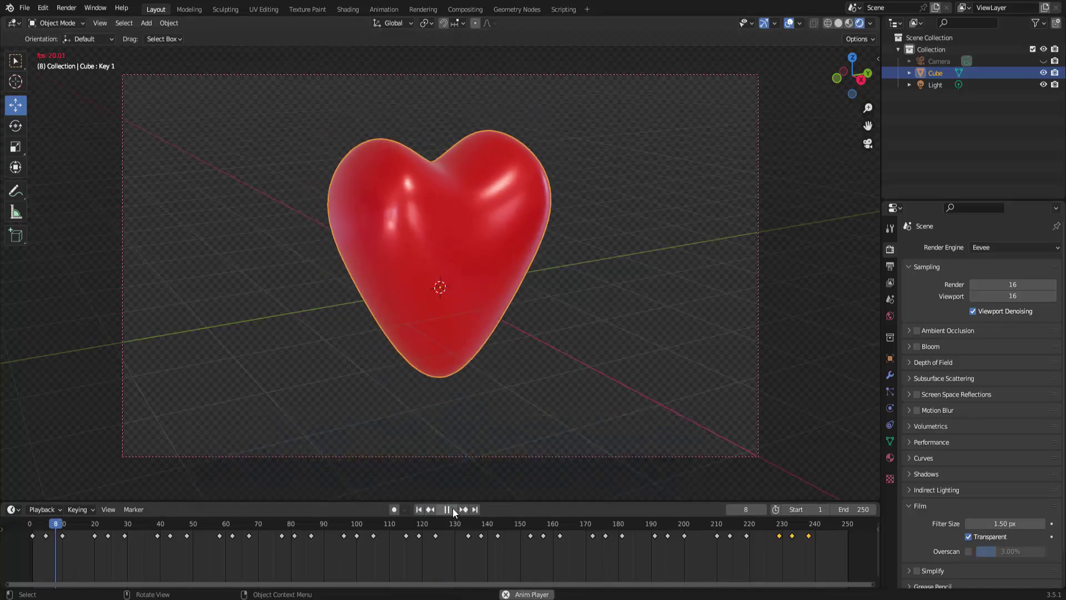